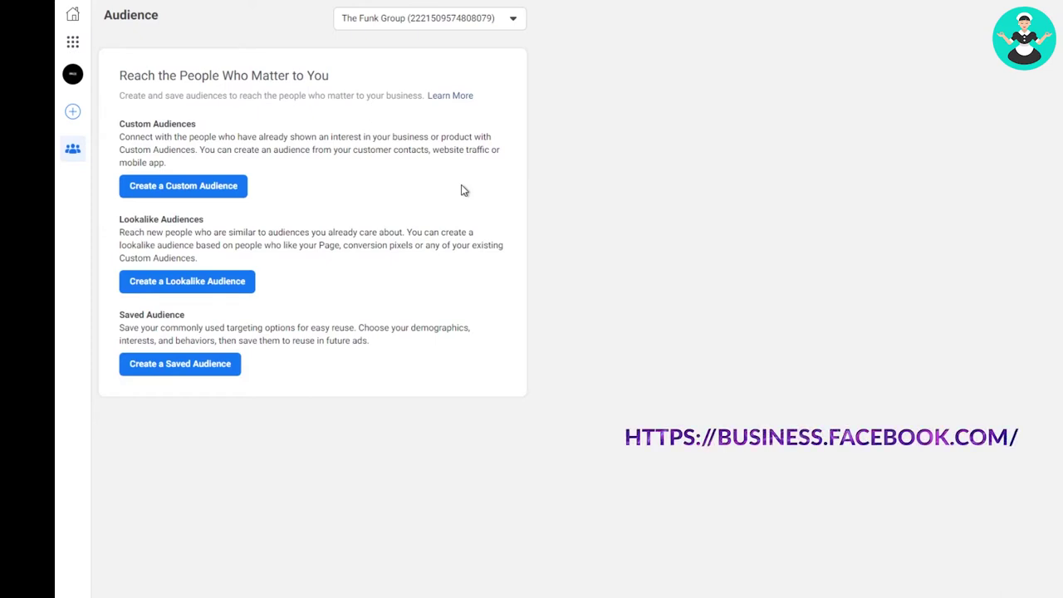
click(72, 44)
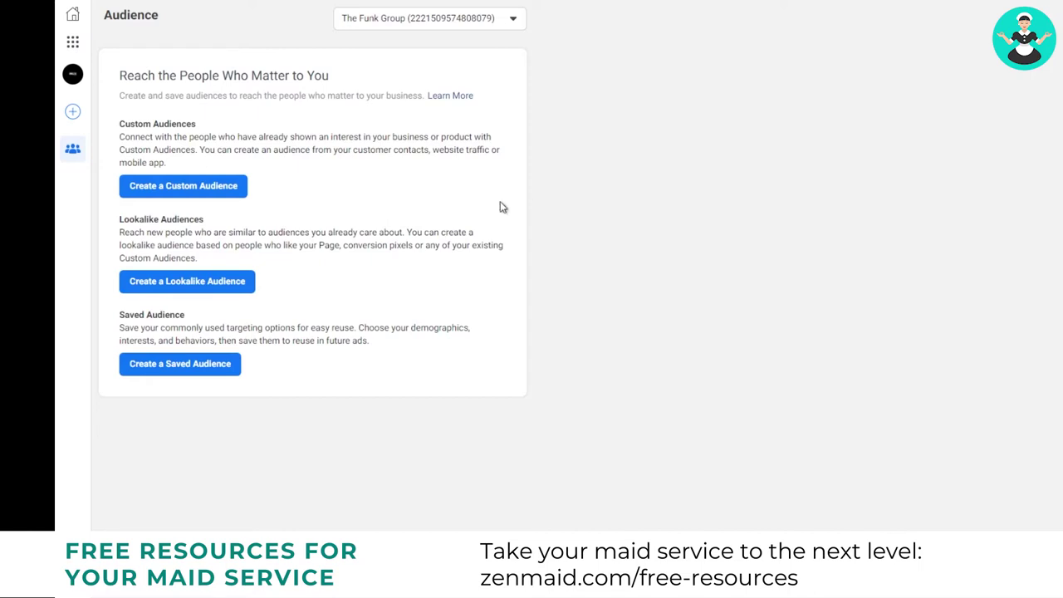
click(208, 187)
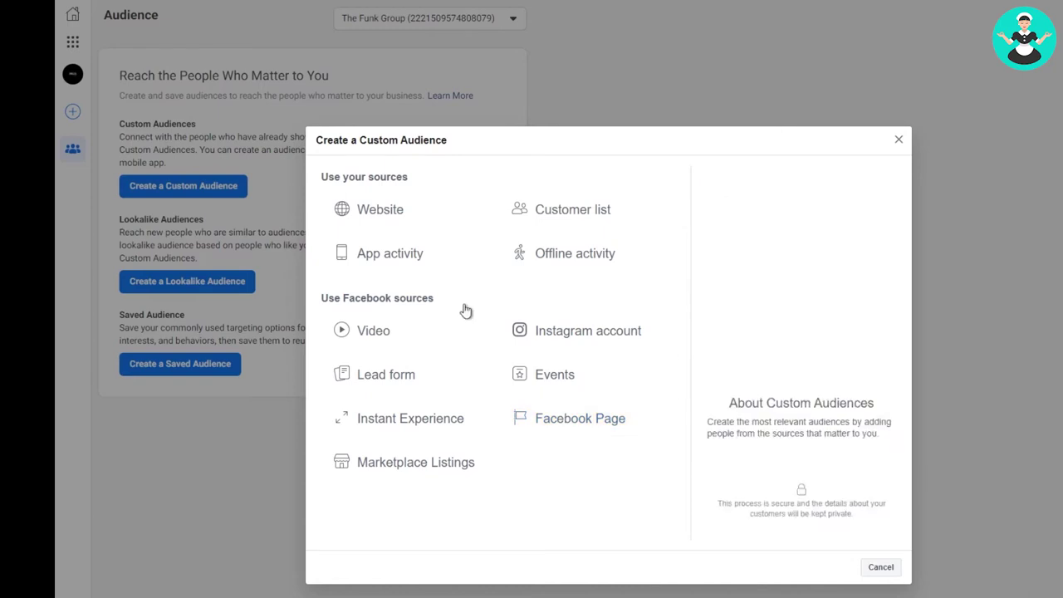
click(388, 215)
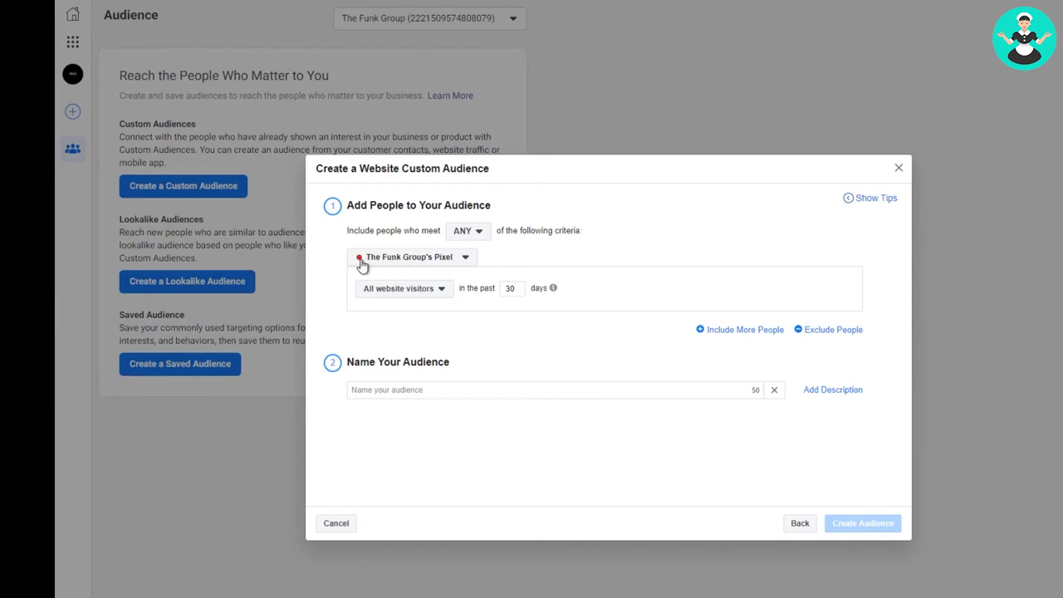
click(446, 259)
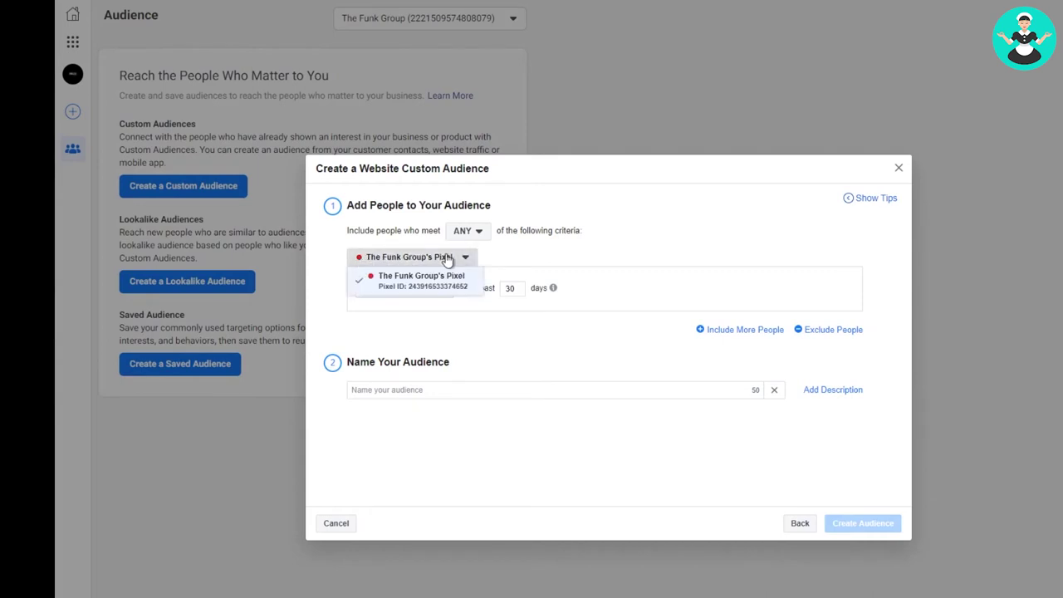
click(447, 259)
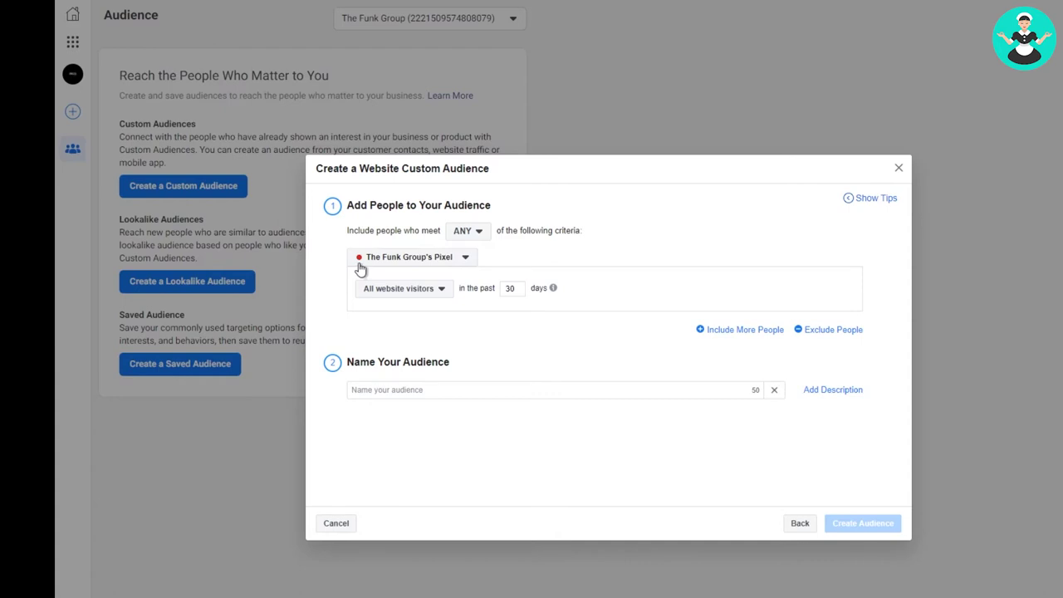
click(899, 168)
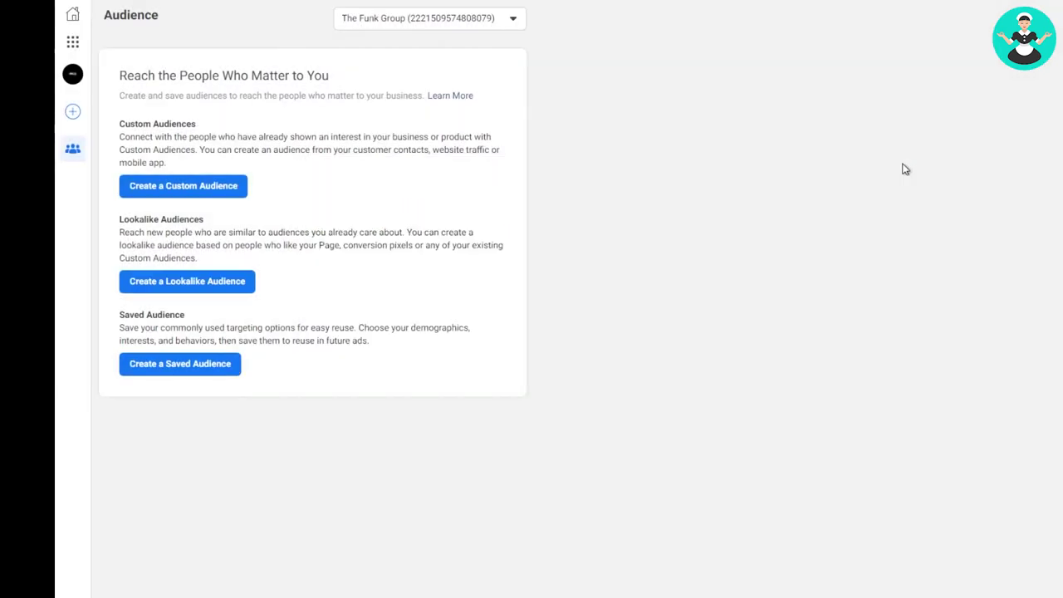
- Start a new custom audience in Audiences with the website as its source
click(72, 41)
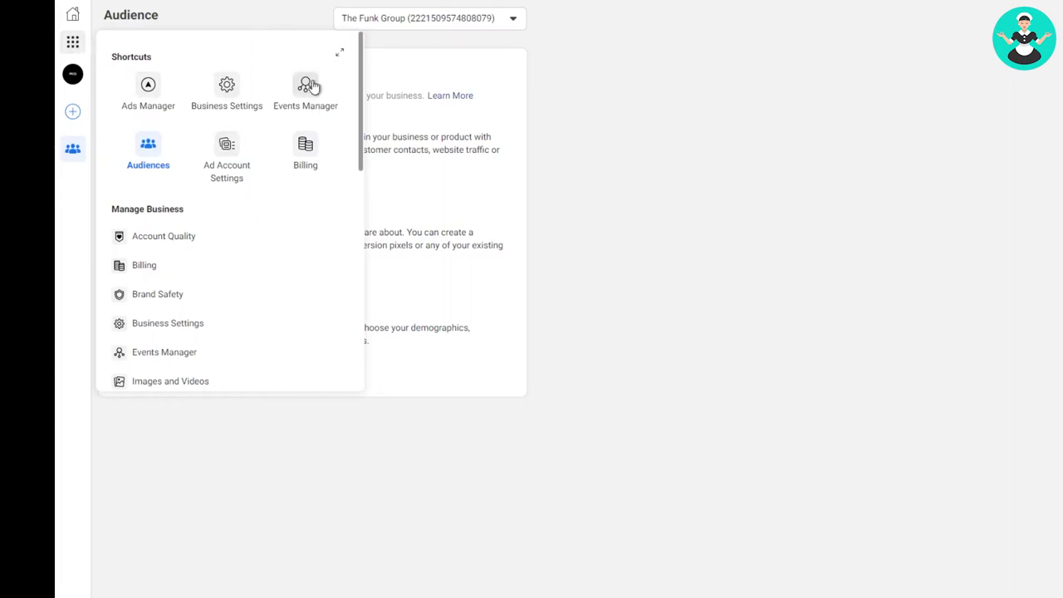
click(148, 147)
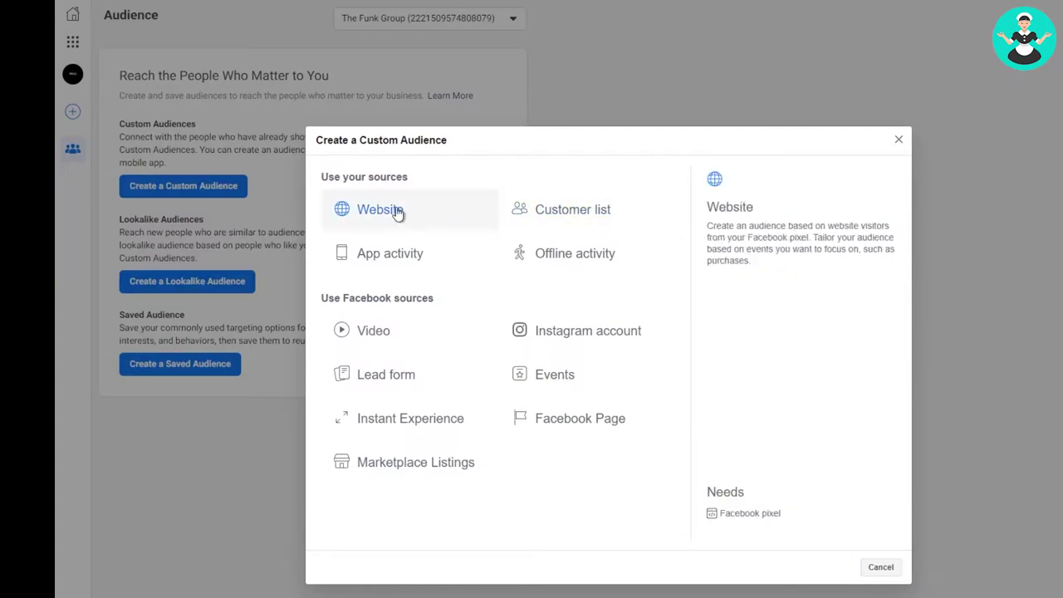
click(391, 211)
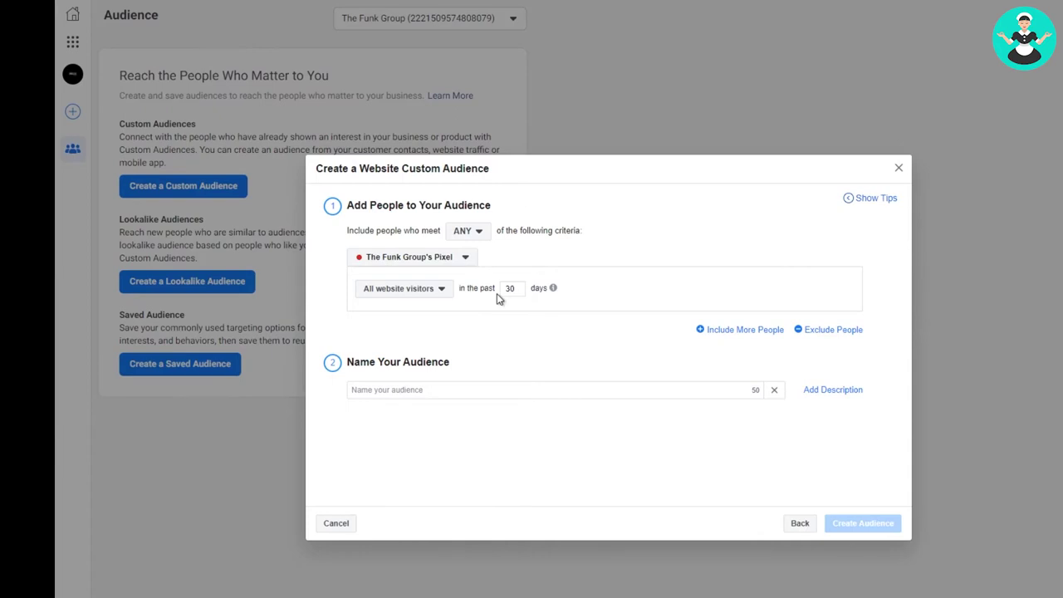
- Name the website audience "WEBSITE / 30 DAYS" and create it
click(480, 387)
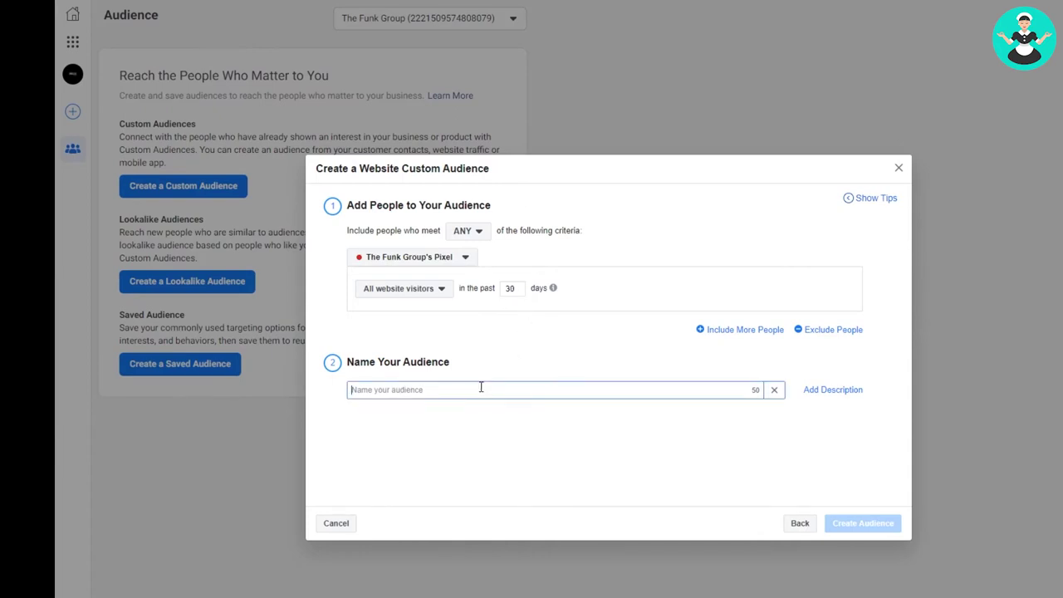
text(website)
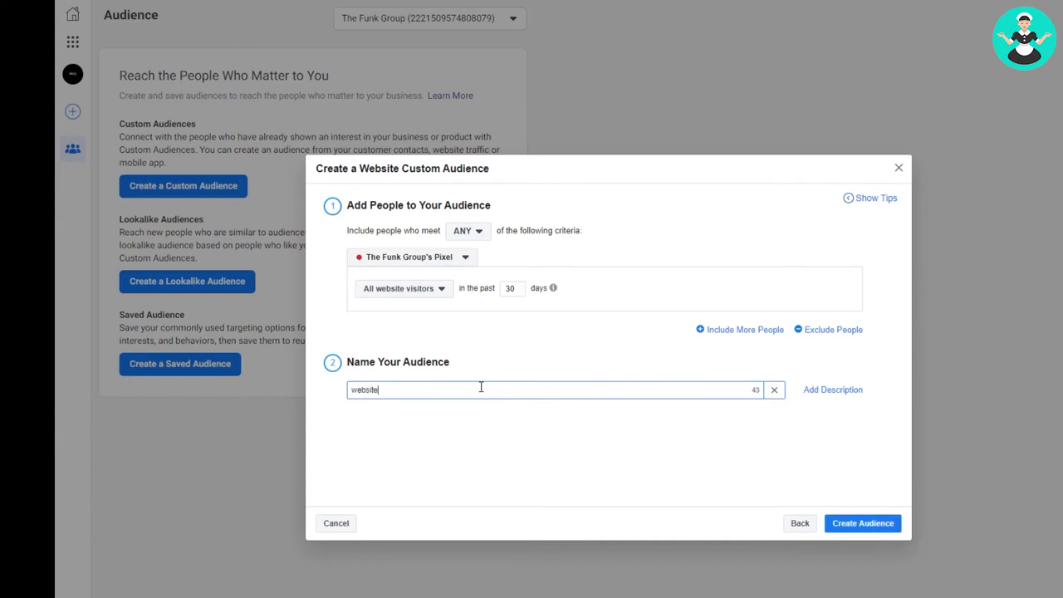
text( / 30 days)
drag(480, 387, 294, 385)
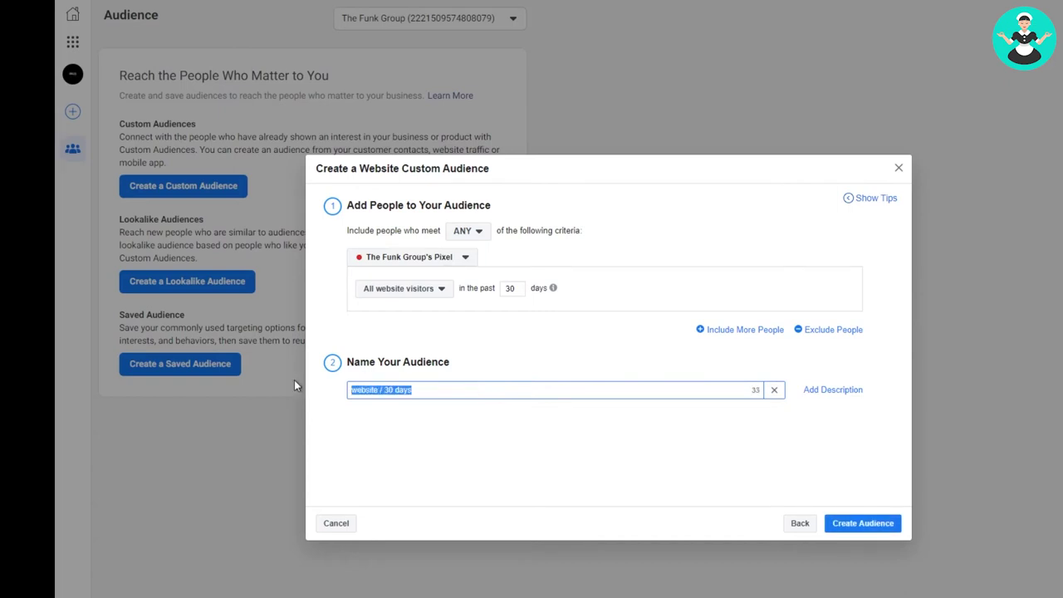
text(WEBSITE / 30 DAYS)
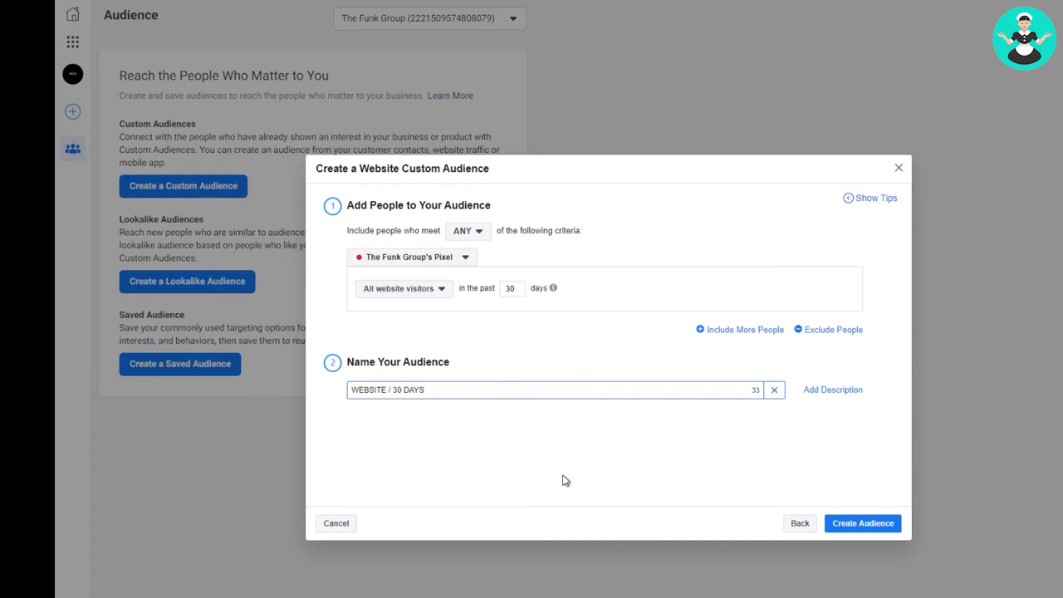
click(861, 525)
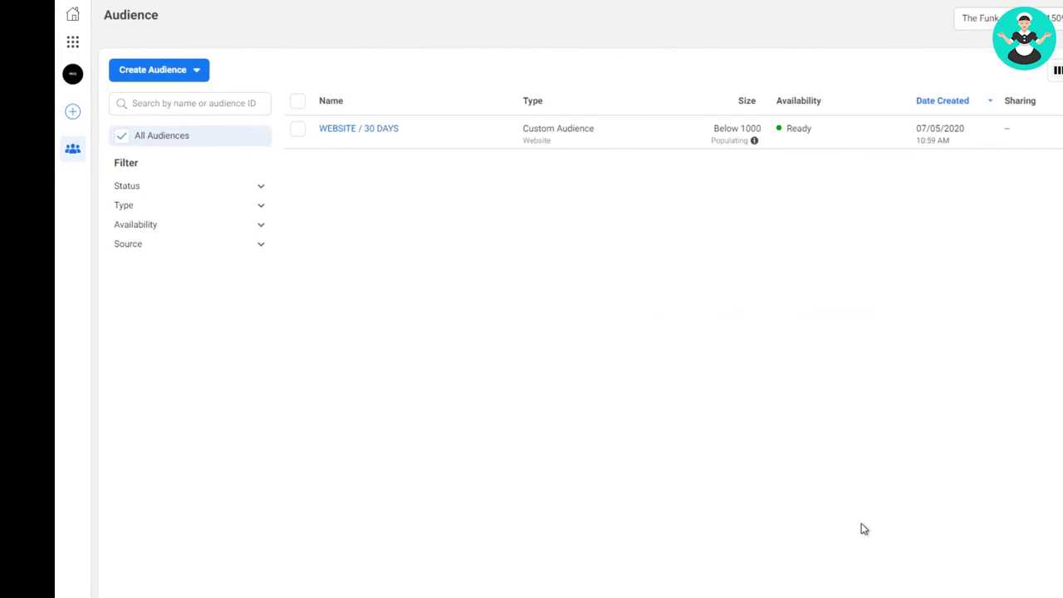
- Start another custom audience based on a Facebook Page and choose The Funk Group as the page
mouse_move(353, 127)
click(174, 71)
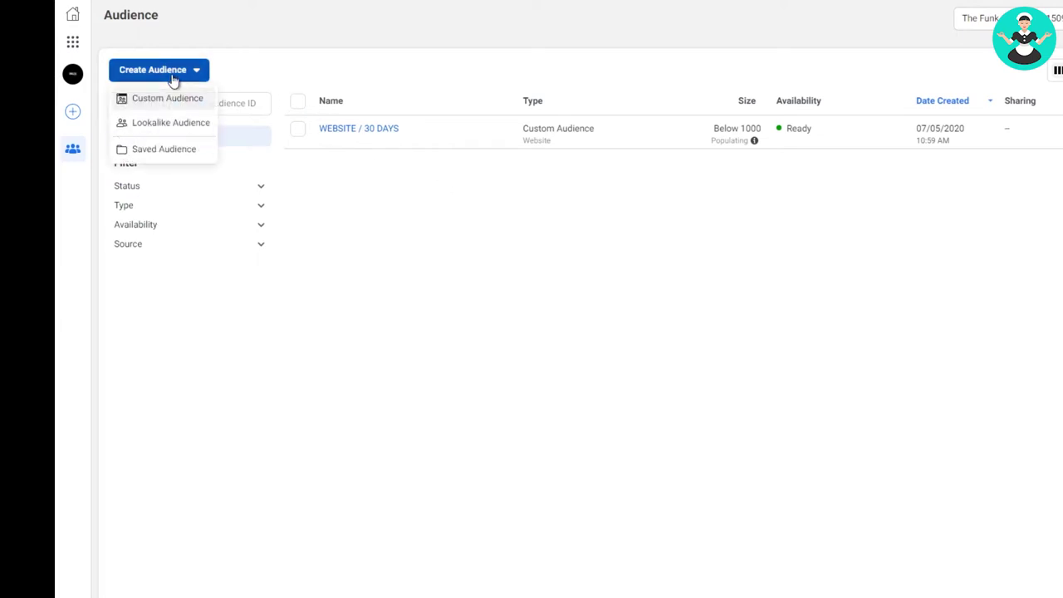
click(170, 98)
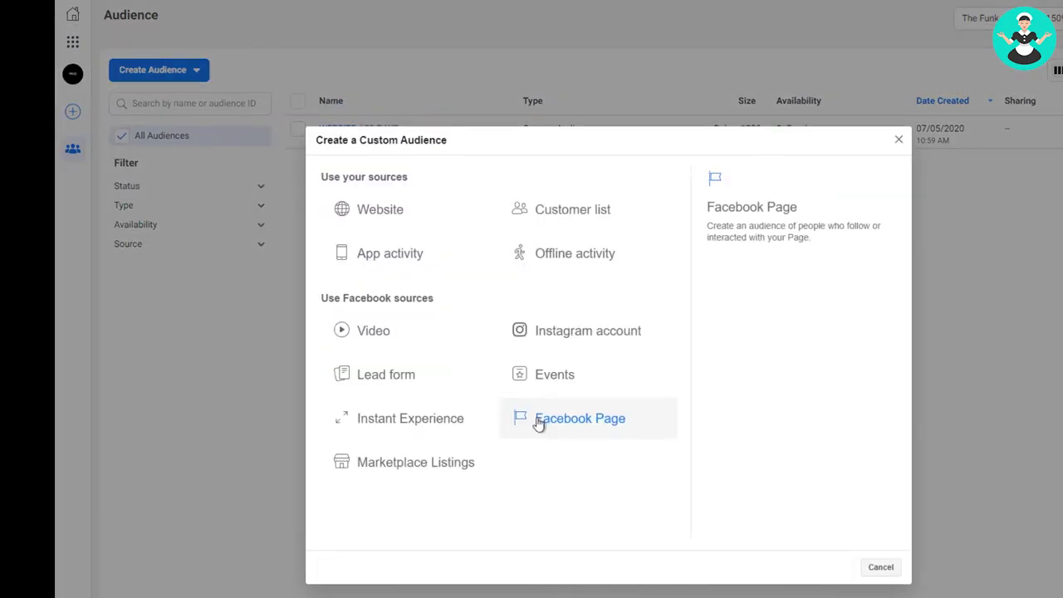
click(538, 424)
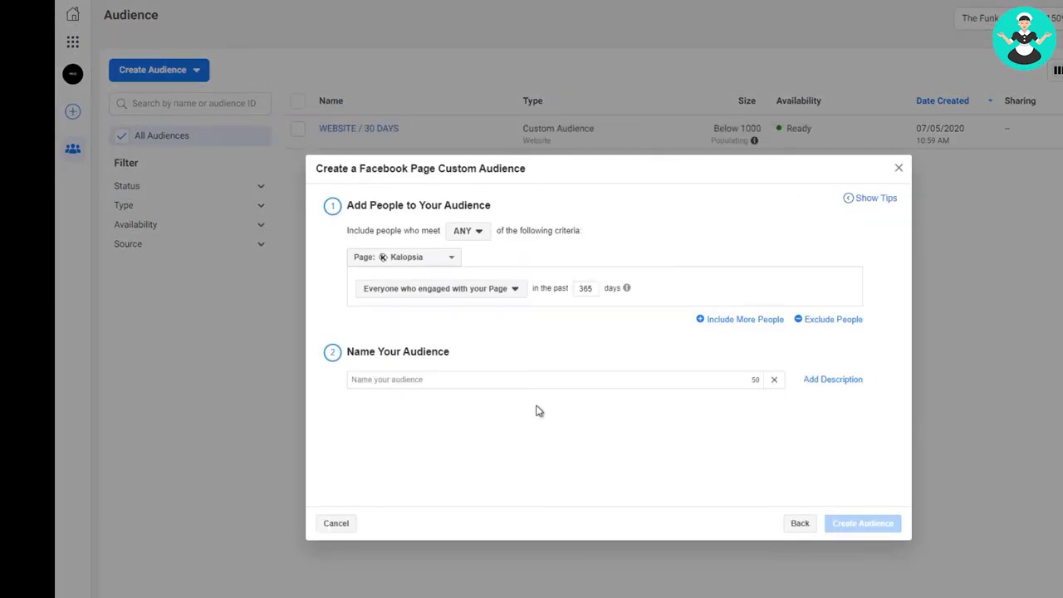
click(441, 262)
click(407, 405)
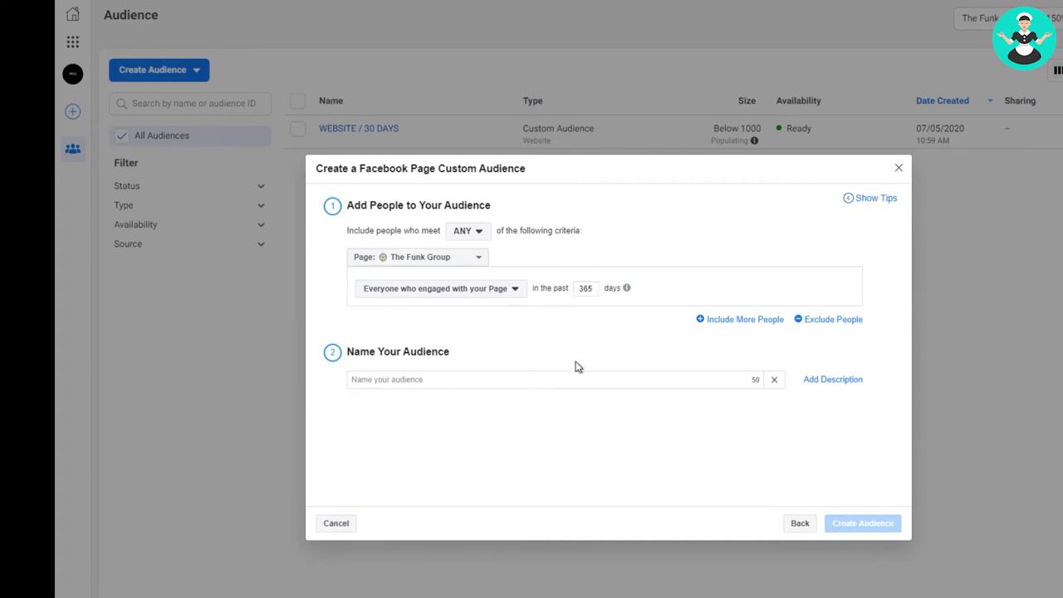
- Name the page audience "FB PAGE / 365 DAYS", create it and finish without any of the suggested next steps
click(472, 379)
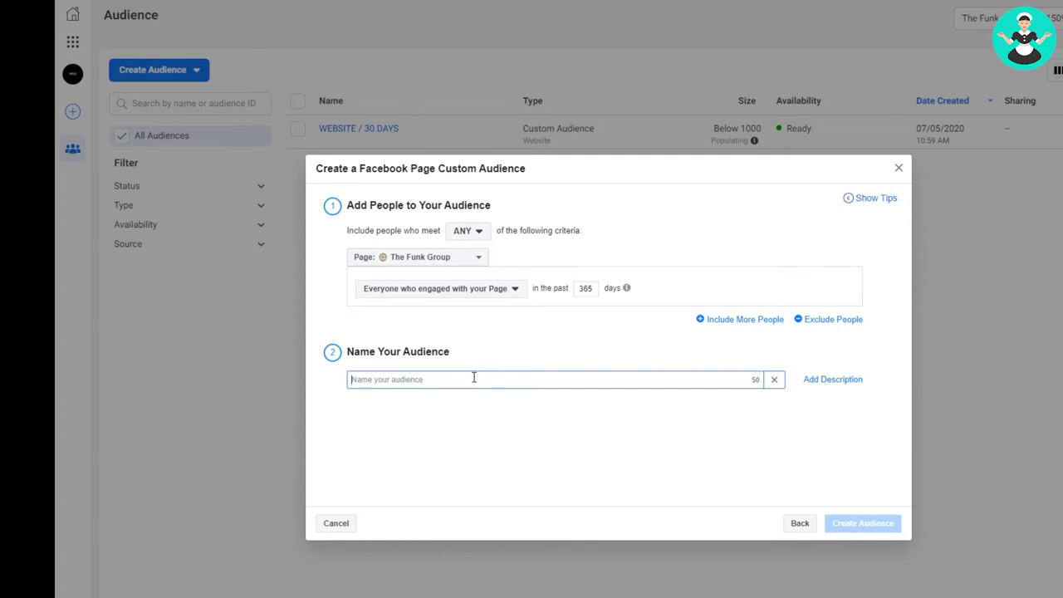
text(WEBS)
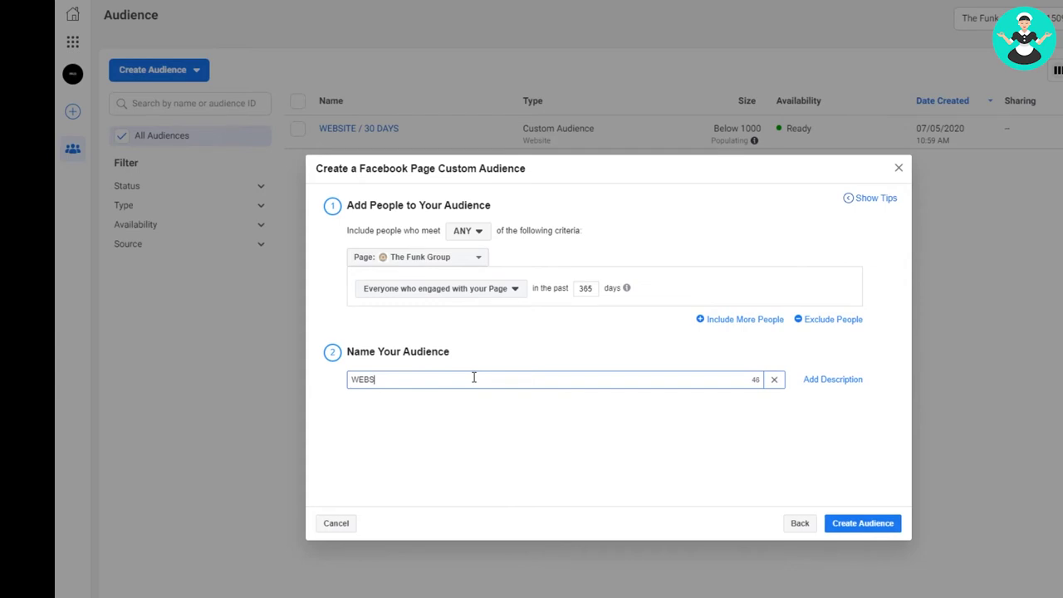
key(BackSpace)
key(BackSpace)
key(BackSpace)
key(BackSpace)
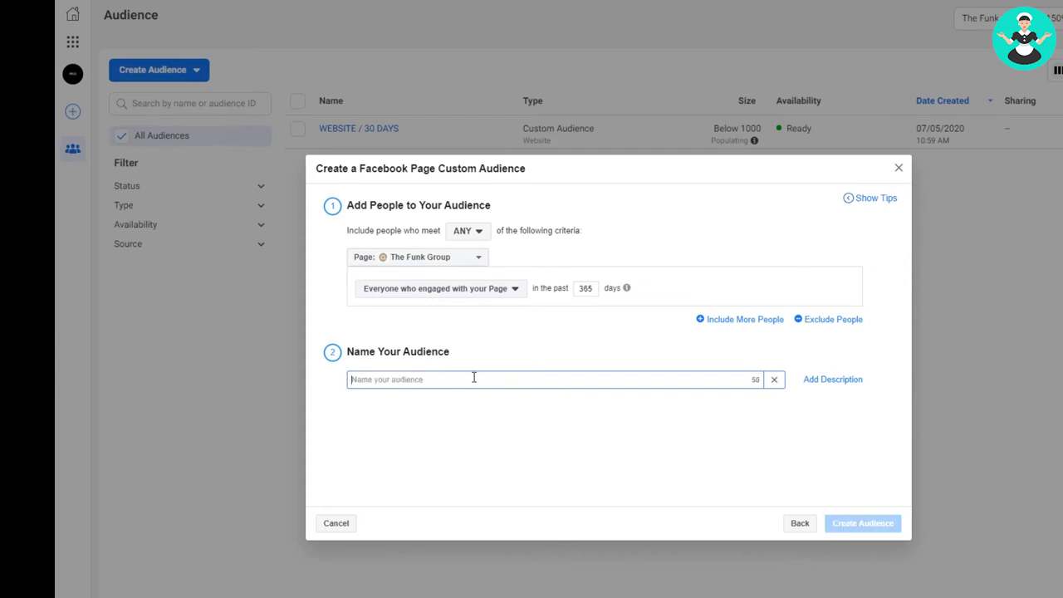
text(FB PAGE / )
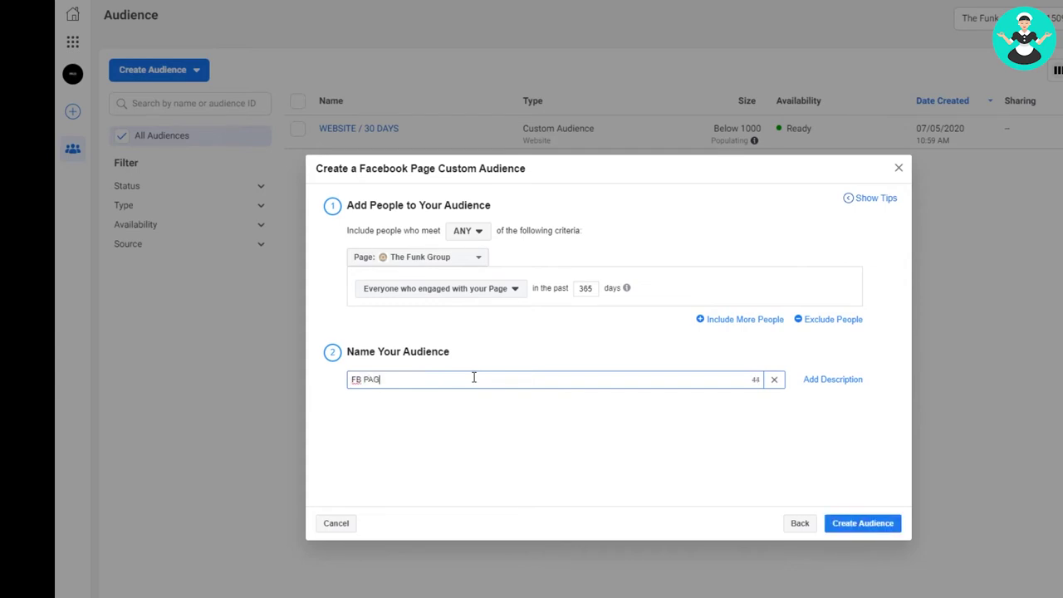
text(365 DAYS)
click(887, 525)
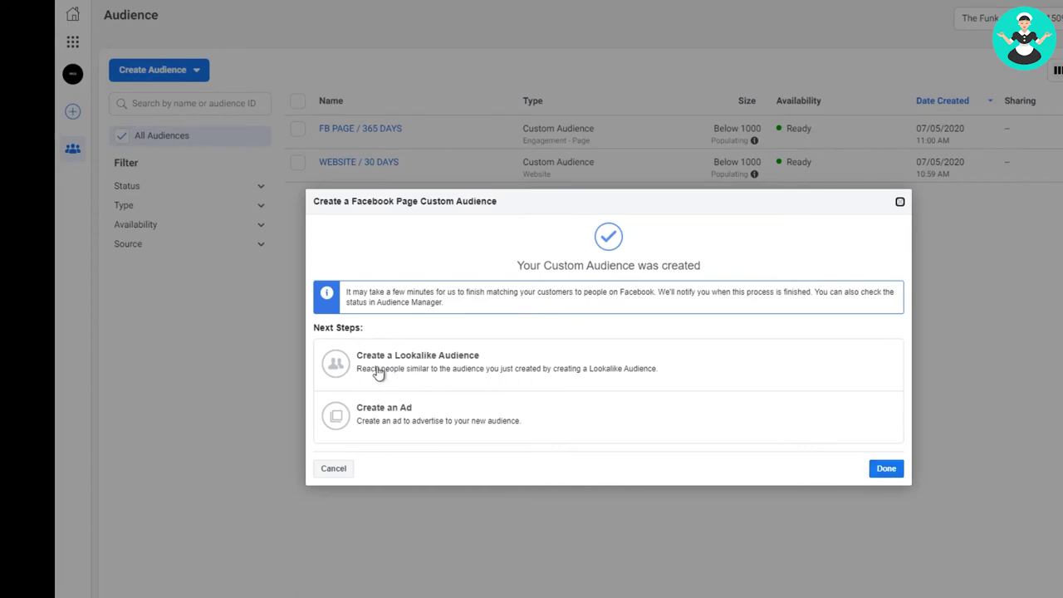
click(885, 469)
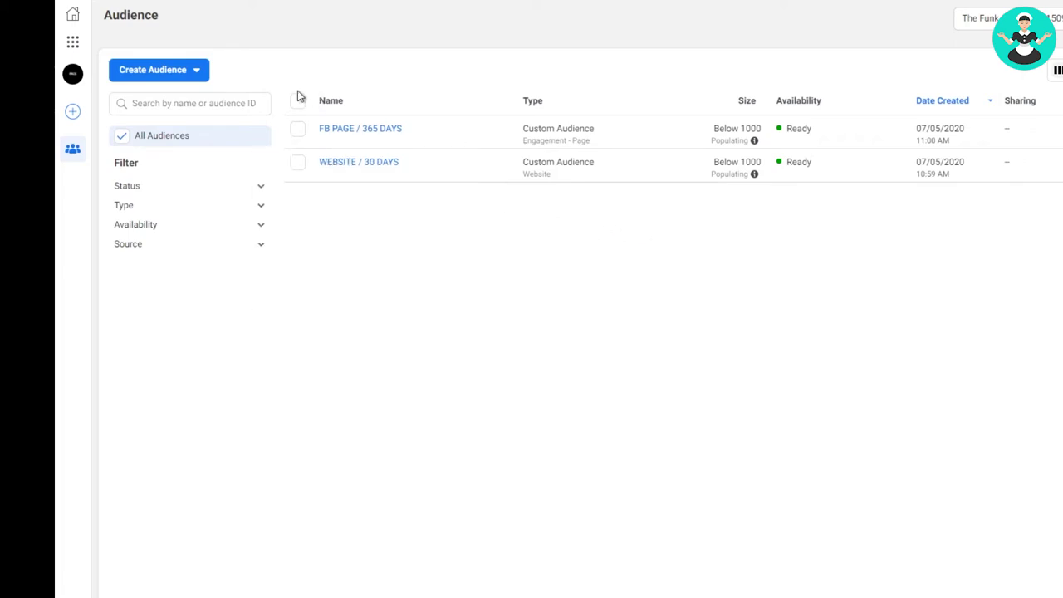
- Start creating a new lookalike audience
click(198, 71)
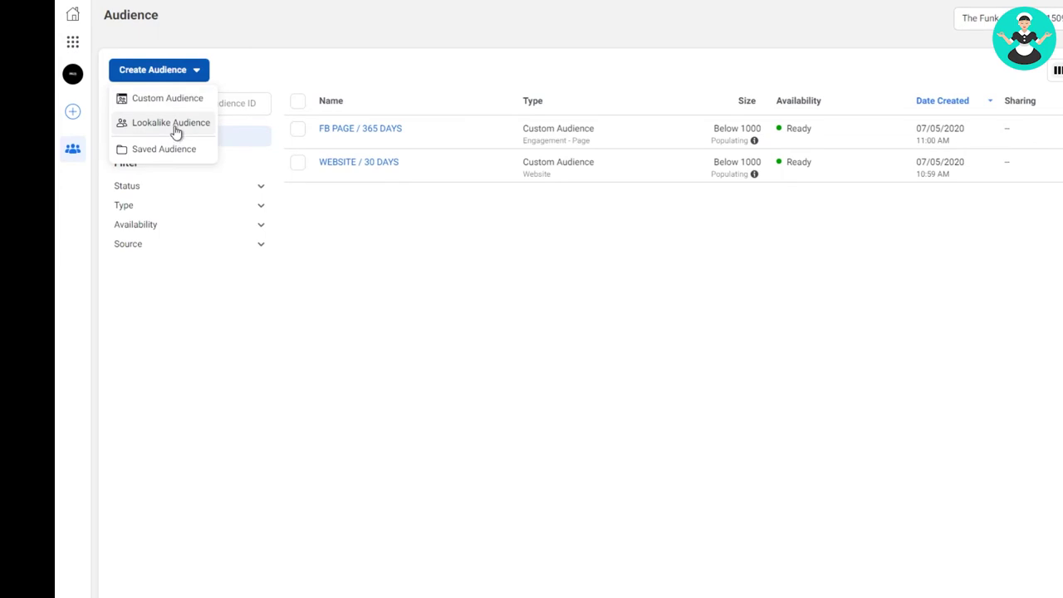
mouse_move(190, 126)
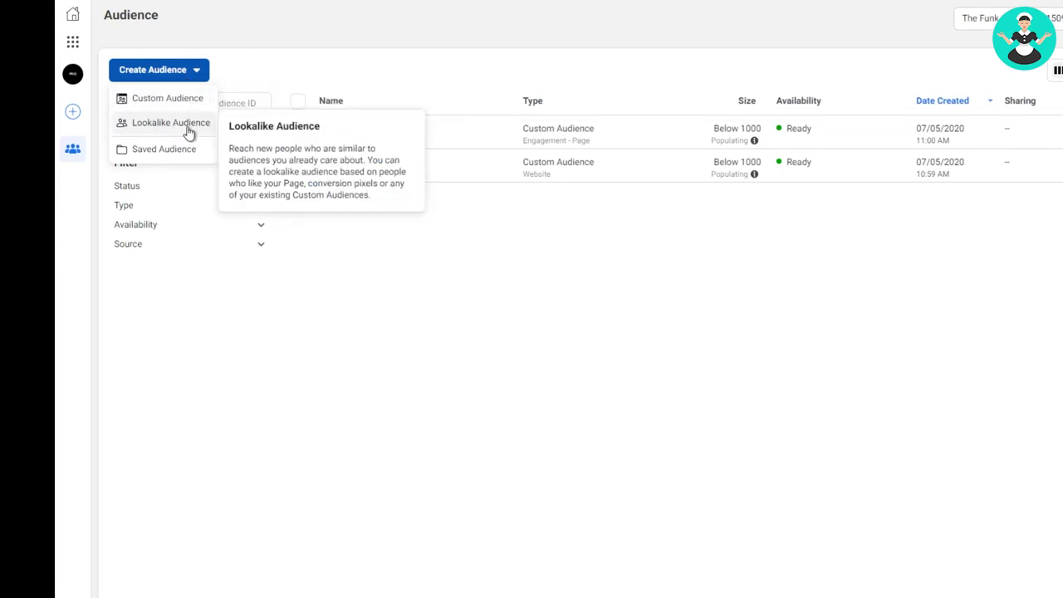
click(188, 126)
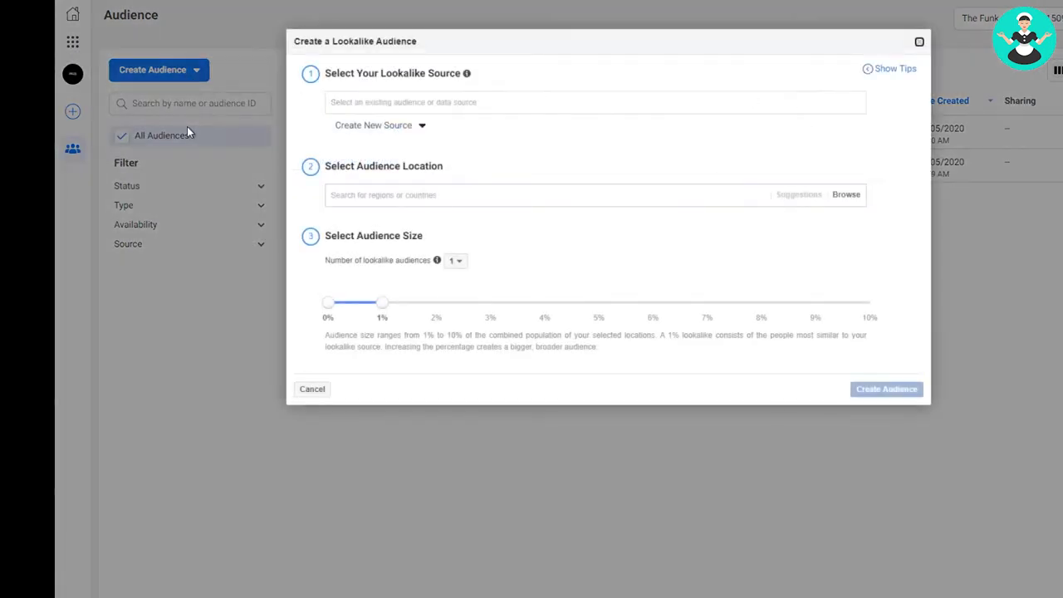
click(424, 127)
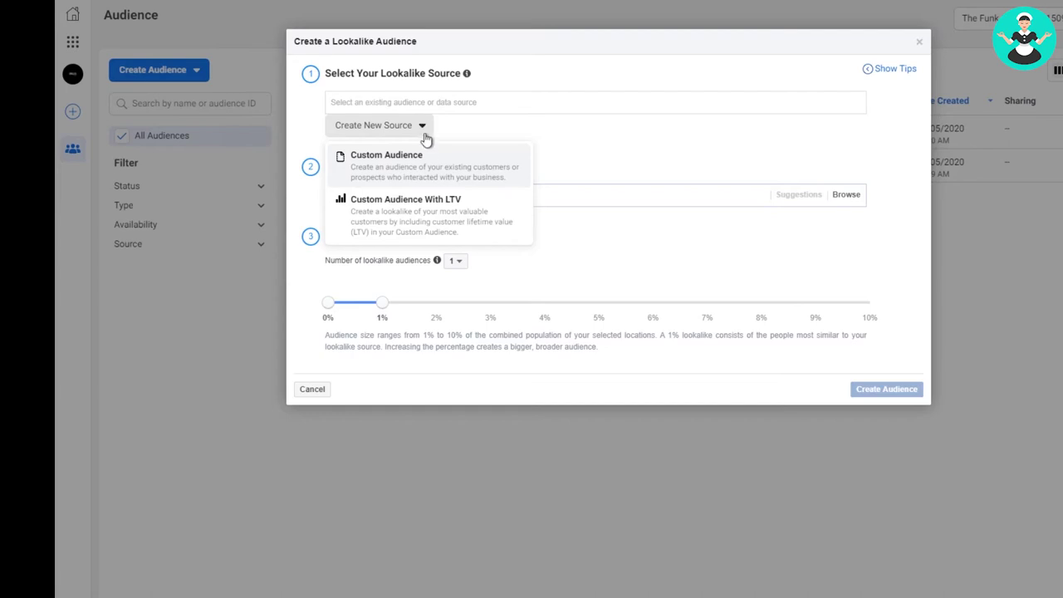
click(585, 139)
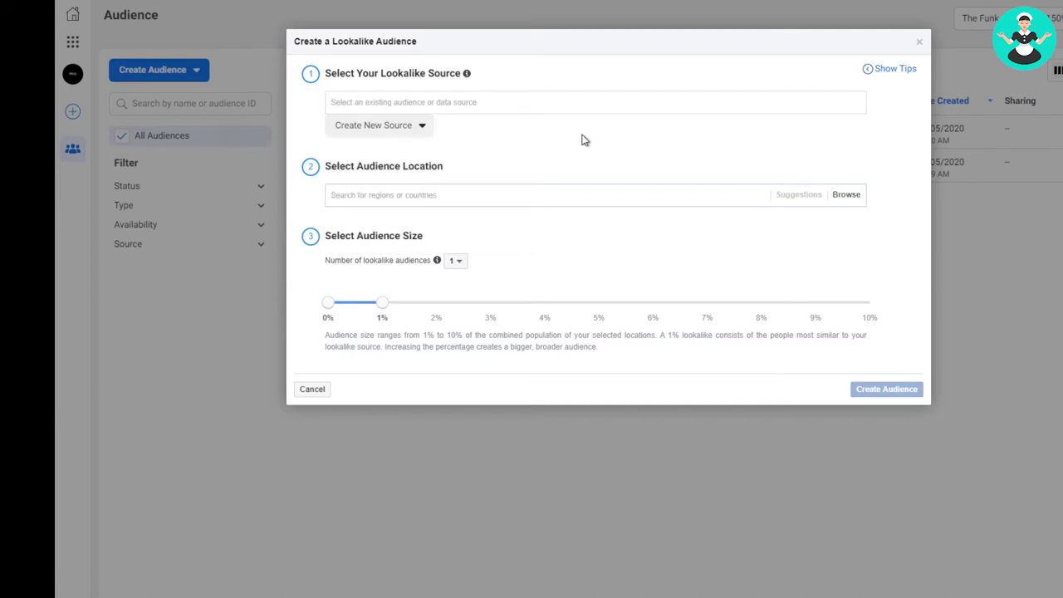
click(438, 102)
click(768, 135)
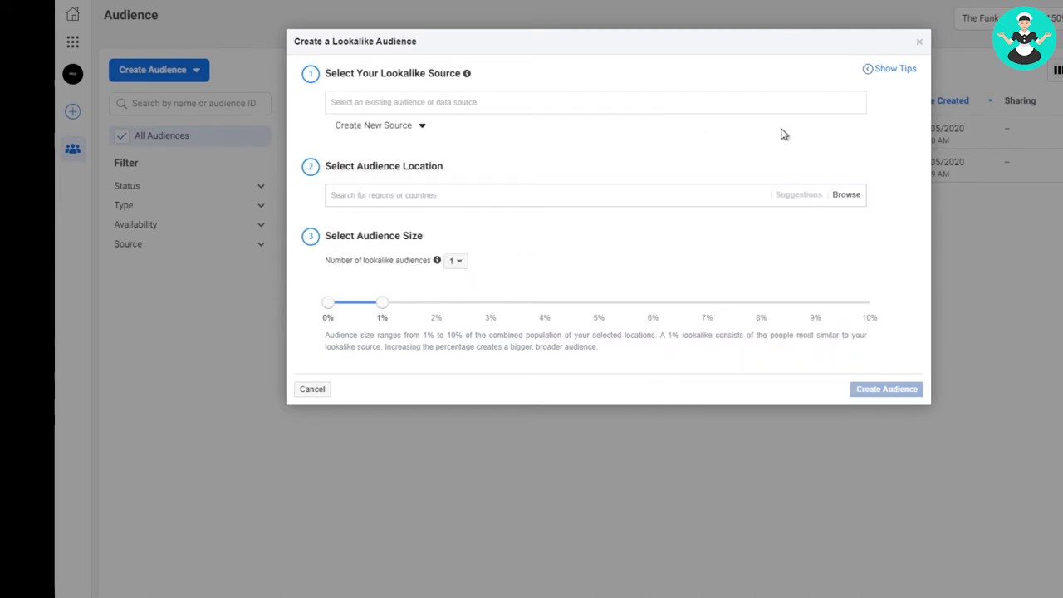
click(375, 131)
click(817, 157)
- Choose the FB PAGE / 365 DAYS custom audience from the other sources as the lookalike source
click(378, 102)
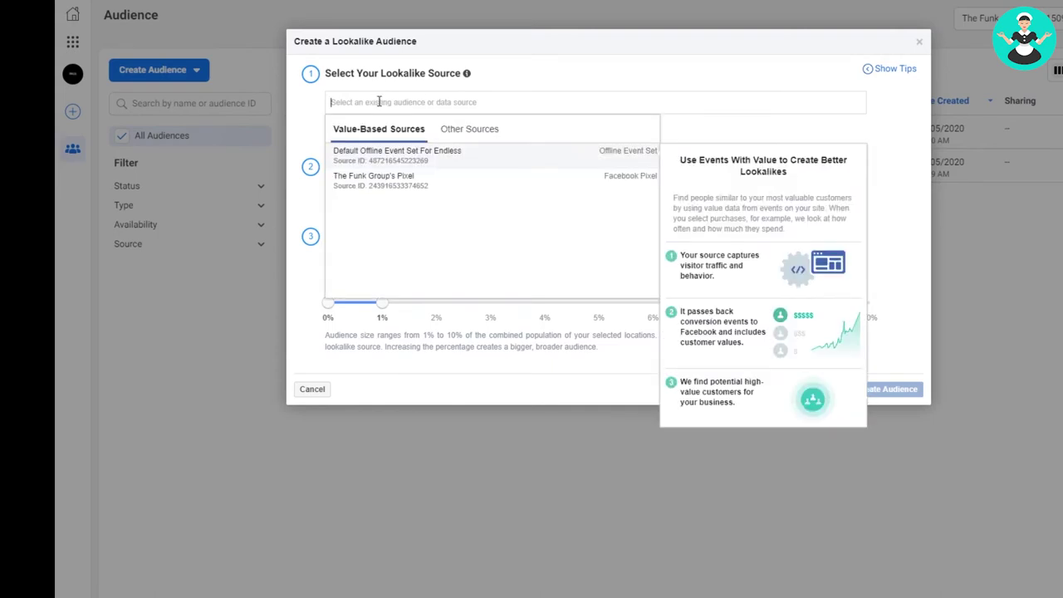
click(470, 131)
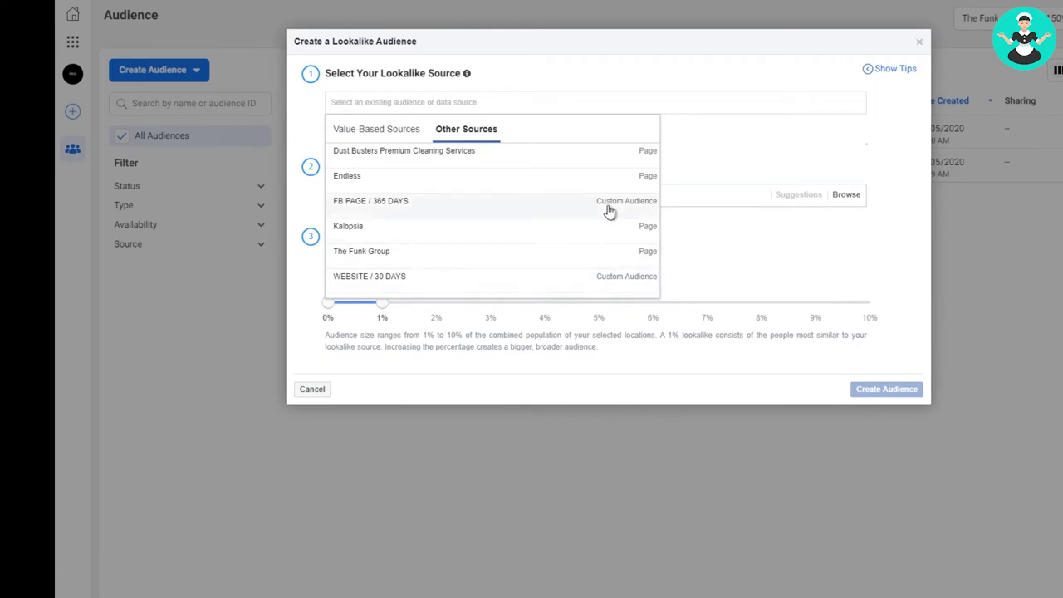
click(389, 206)
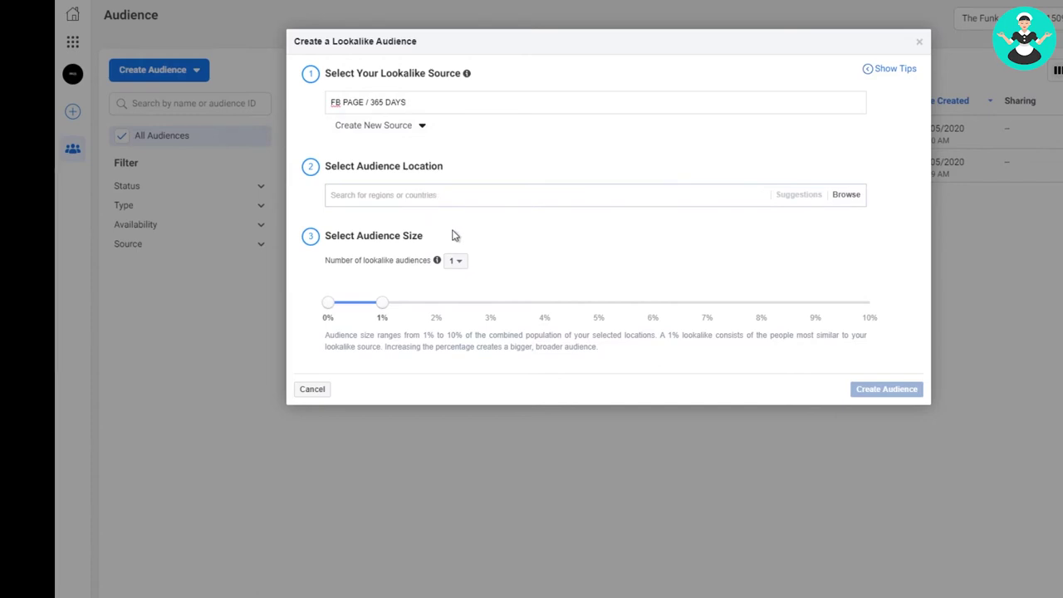
click(417, 129)
click(496, 130)
click(475, 105)
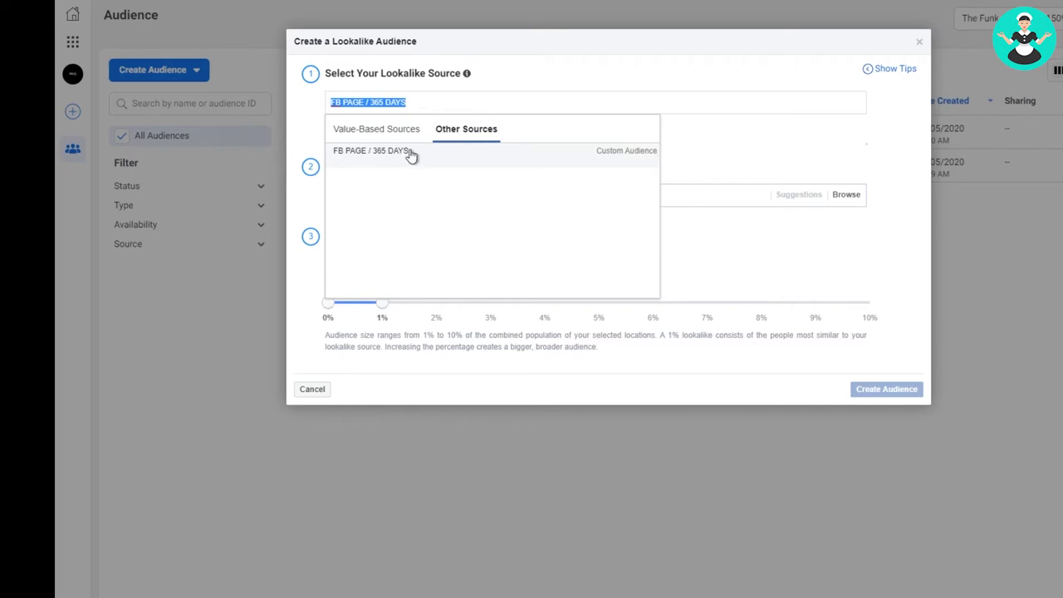
click(382, 157)
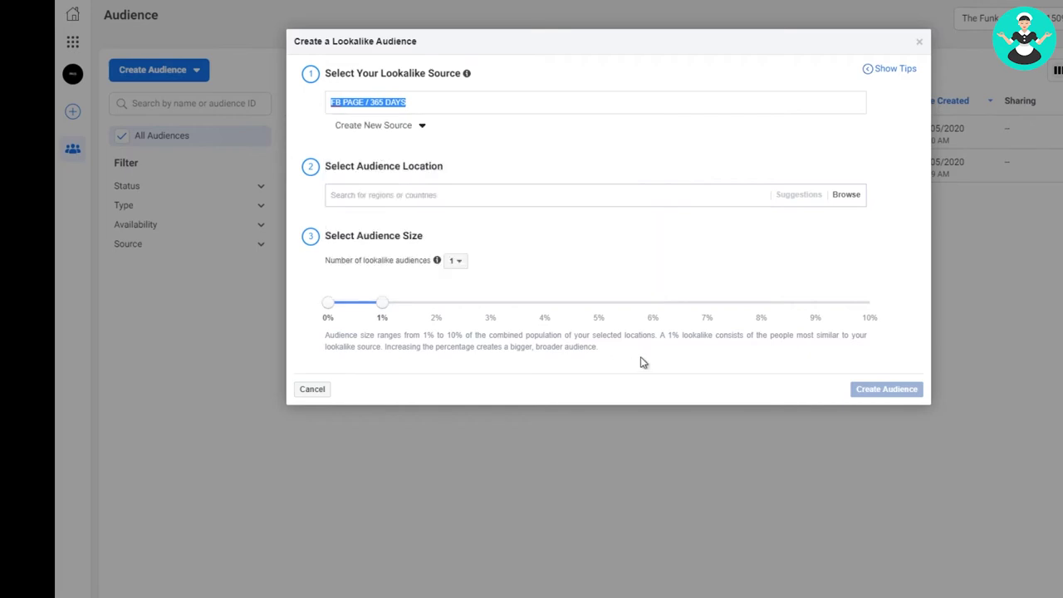
- Search the audience locations for "UNITED" and set the lookalike audience's location to United States
click(435, 192)
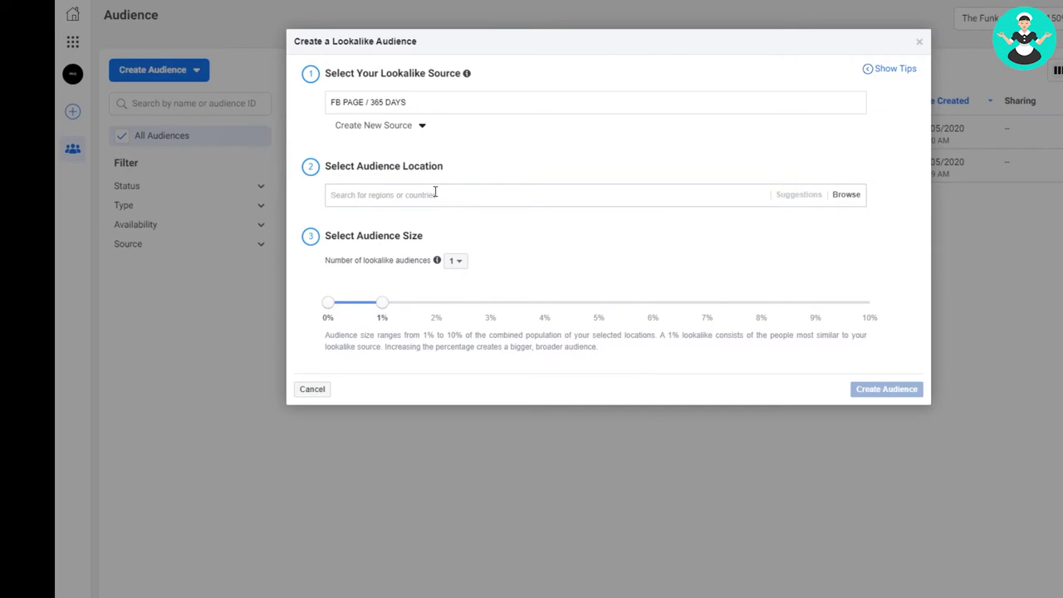
text(UNITED)
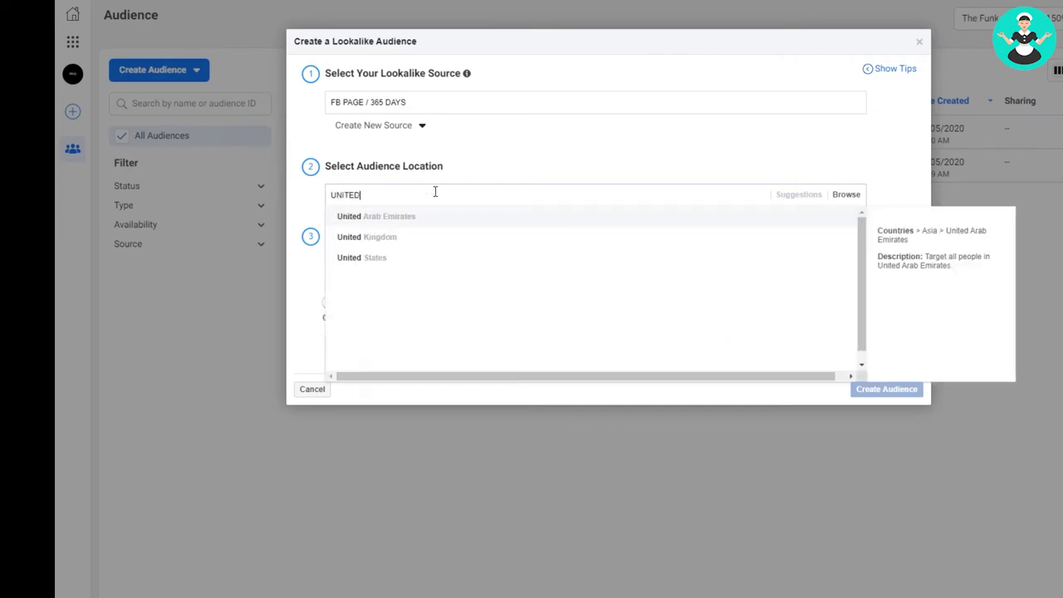
click(706, 258)
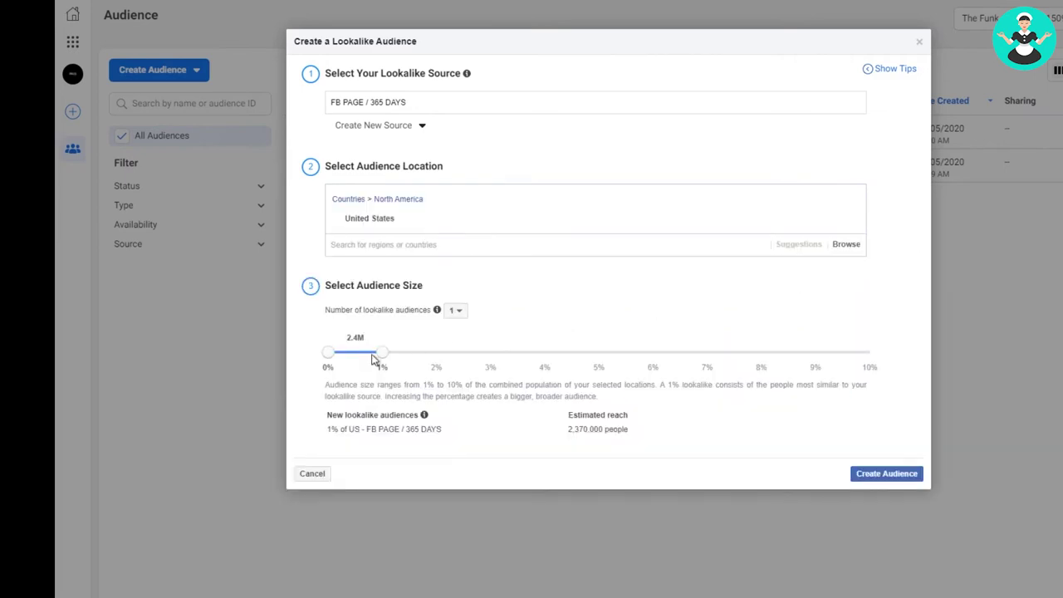
- Try a 4% audience size to compare its estimated reach, and return the size to 1%
drag(380, 357, 540, 362)
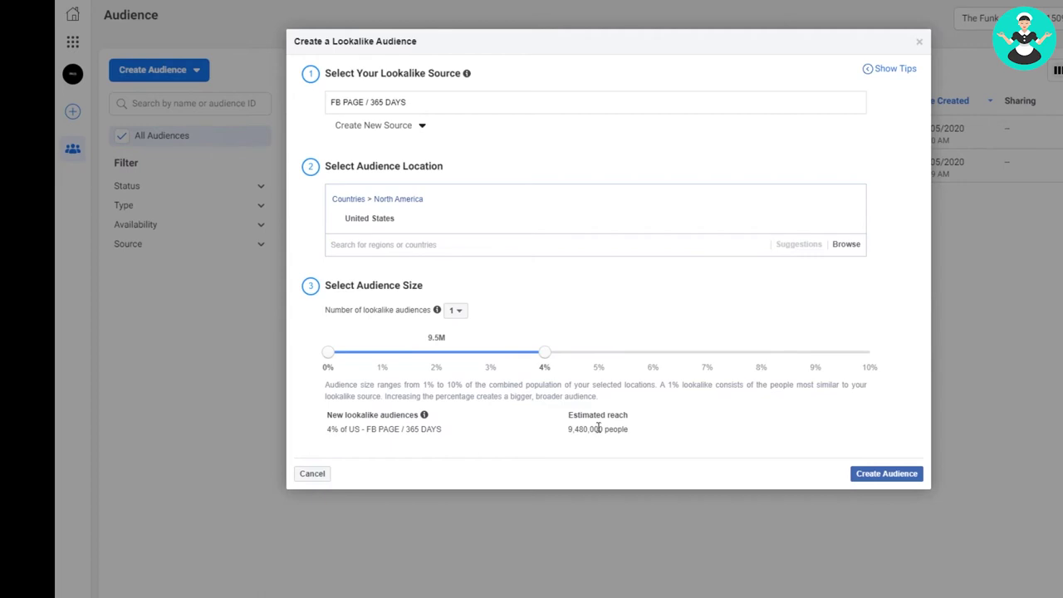
drag(639, 431, 568, 430)
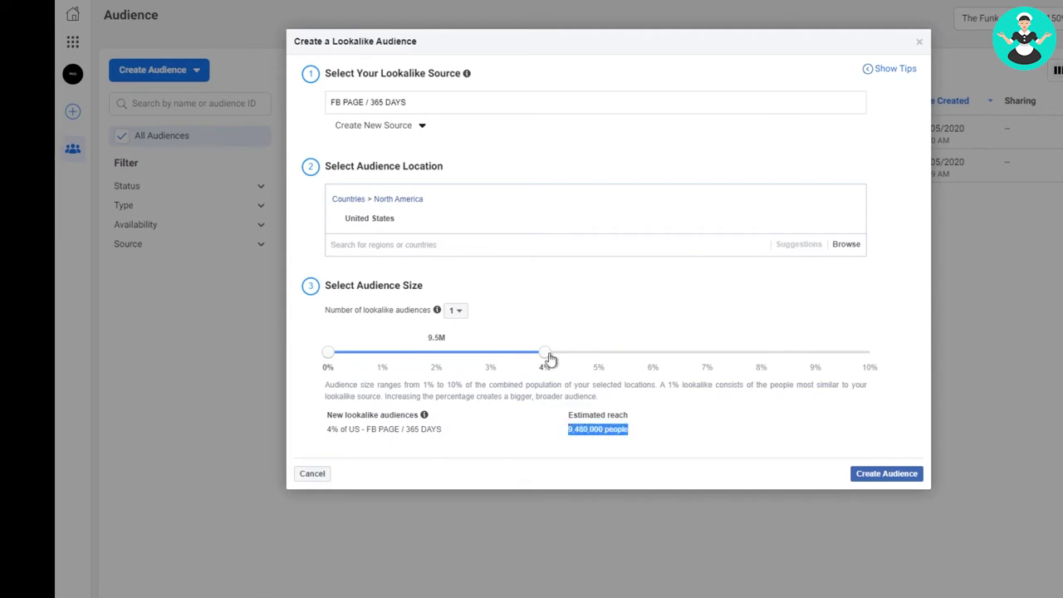
drag(548, 358, 402, 359)
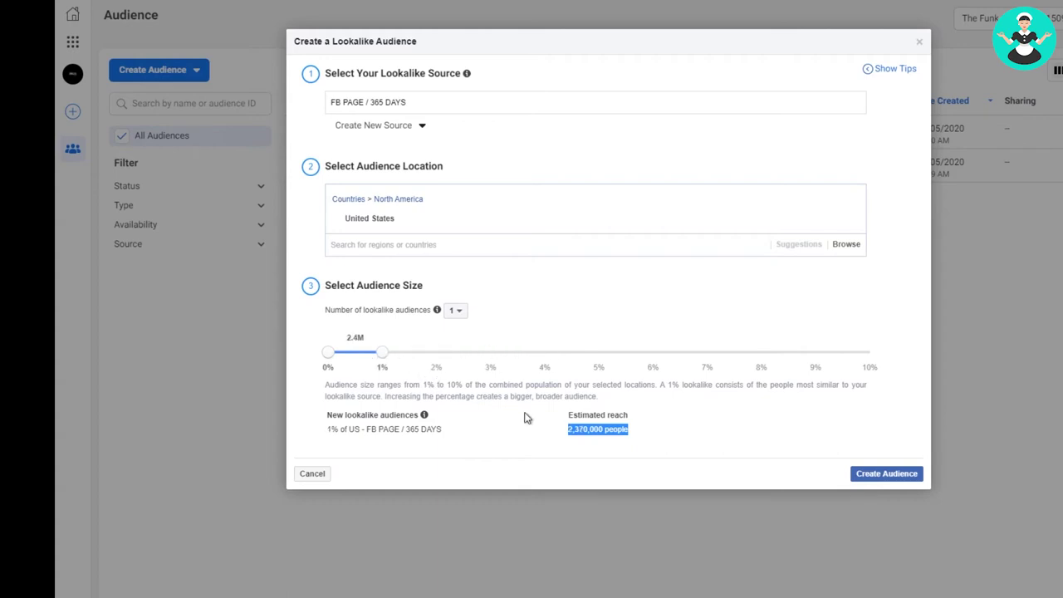
click(546, 429)
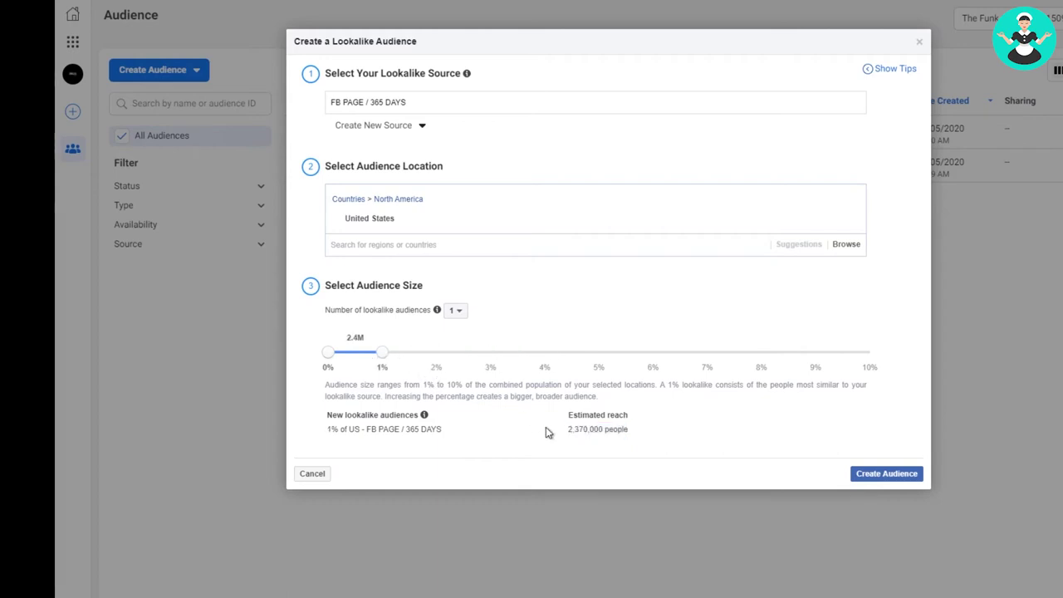
- Try a 2% audience size and a 1% to 2% range, and restore the size to 1%
drag(382, 356, 424, 362)
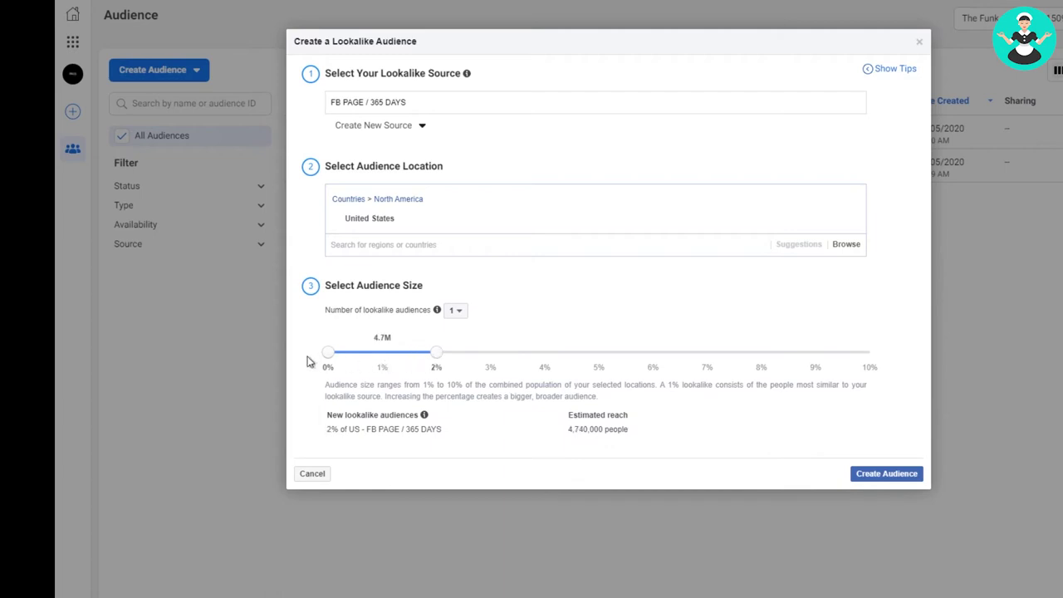
drag(330, 353, 377, 359)
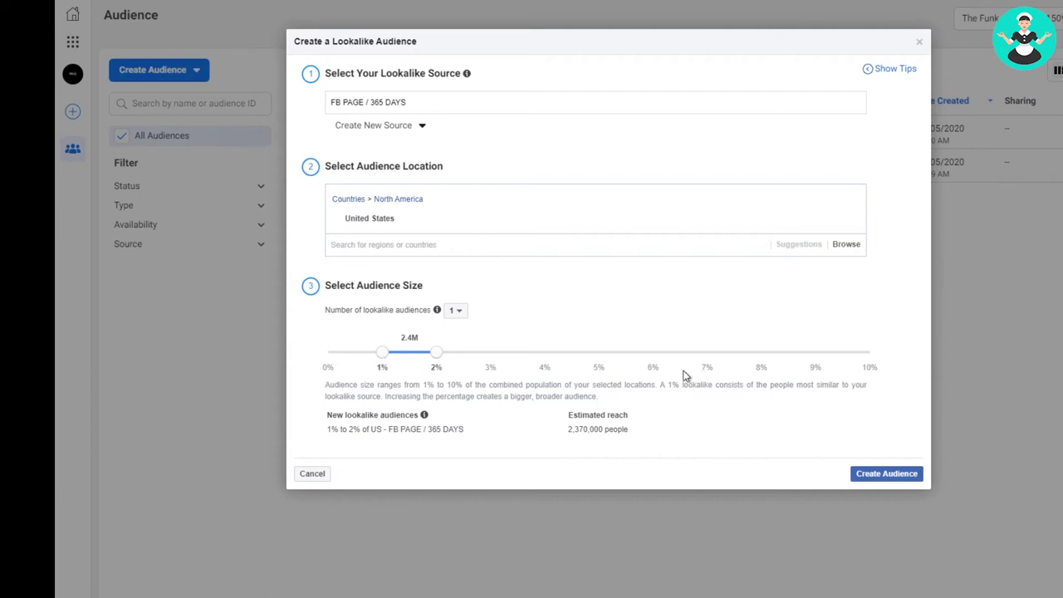
drag(381, 355, 308, 360)
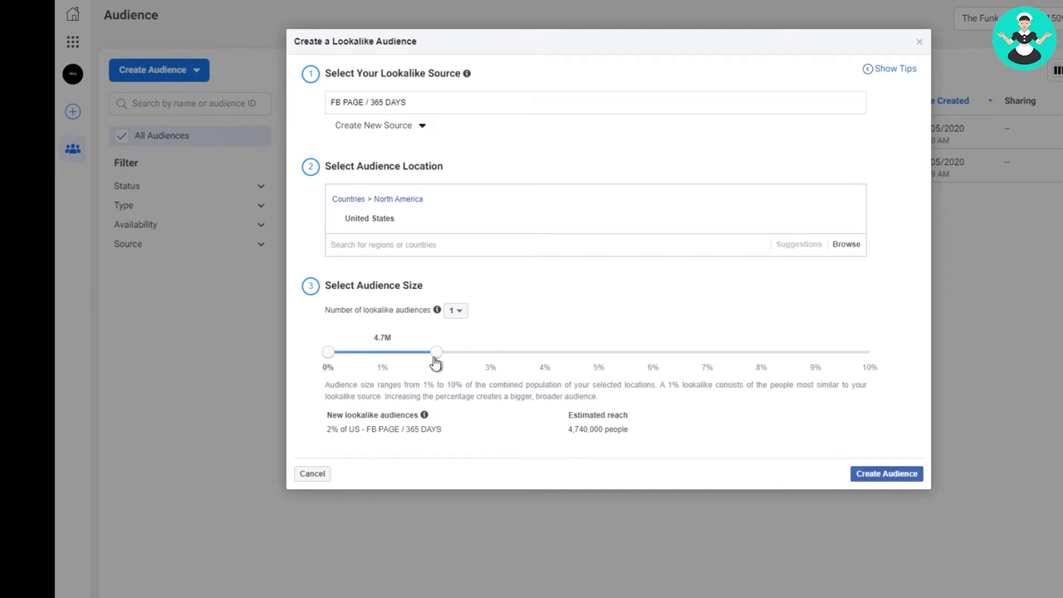
drag(435, 363, 390, 355)
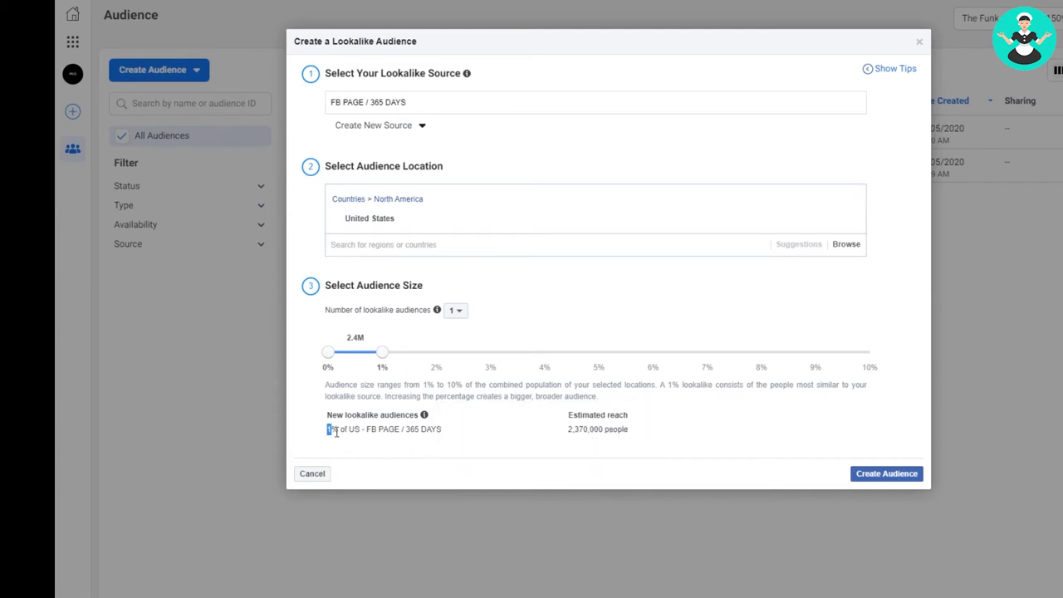
- Check the name of the new lookalike audience and create the 1% United States lookalike from FB PAGE / 365 DAYS
drag(330, 432, 449, 436)
click(364, 455)
drag(373, 434, 389, 431)
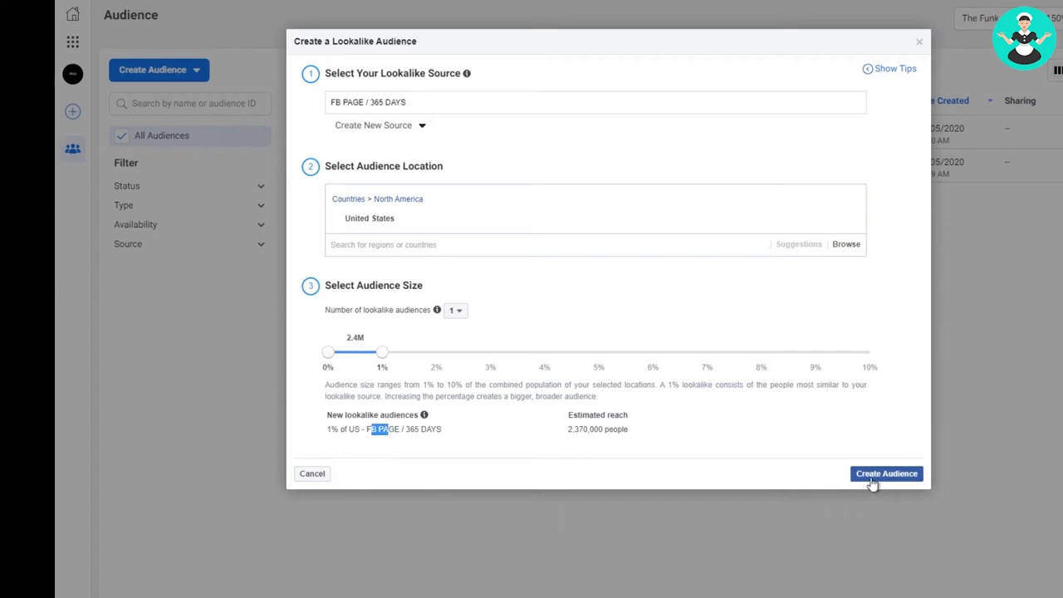
click(885, 475)
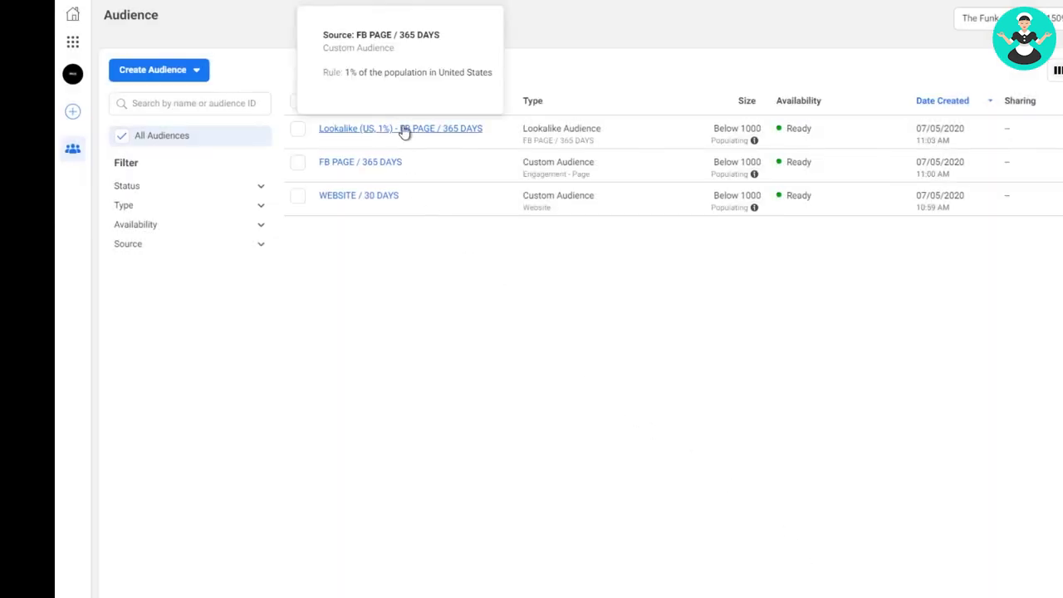
- Start another lookalike audience and choose the WEBSITE / 30 DAYS custom audience from the other sources as its source
mouse_move(332, 137)
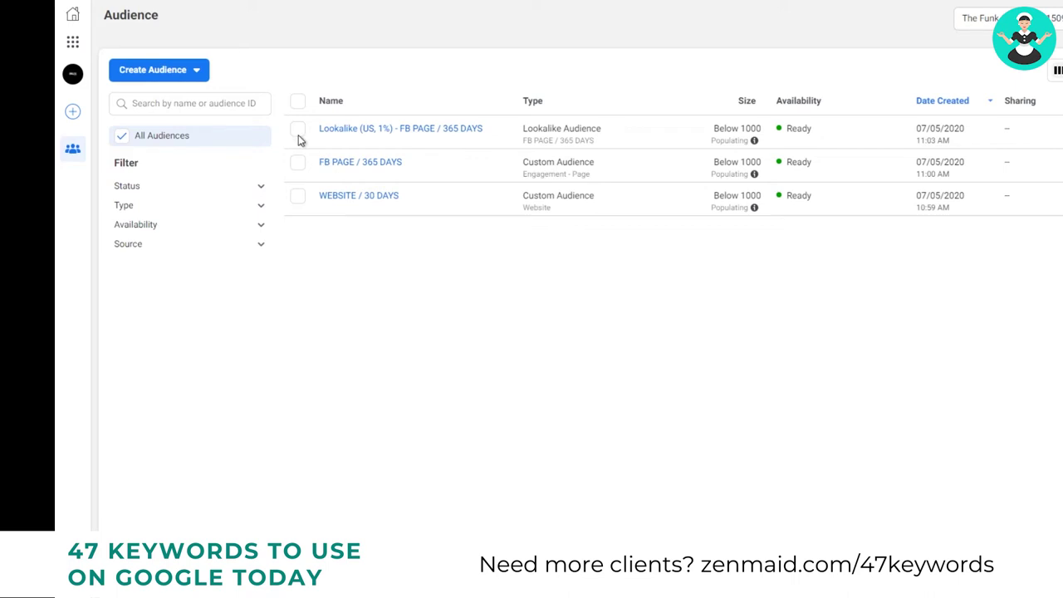
mouse_move(374, 204)
click(182, 72)
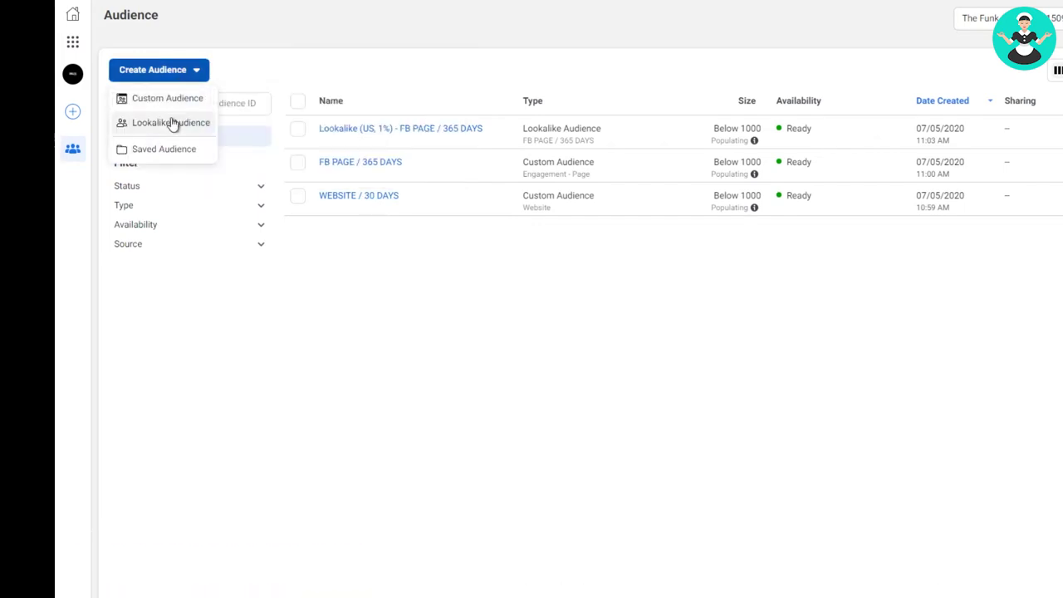
click(170, 123)
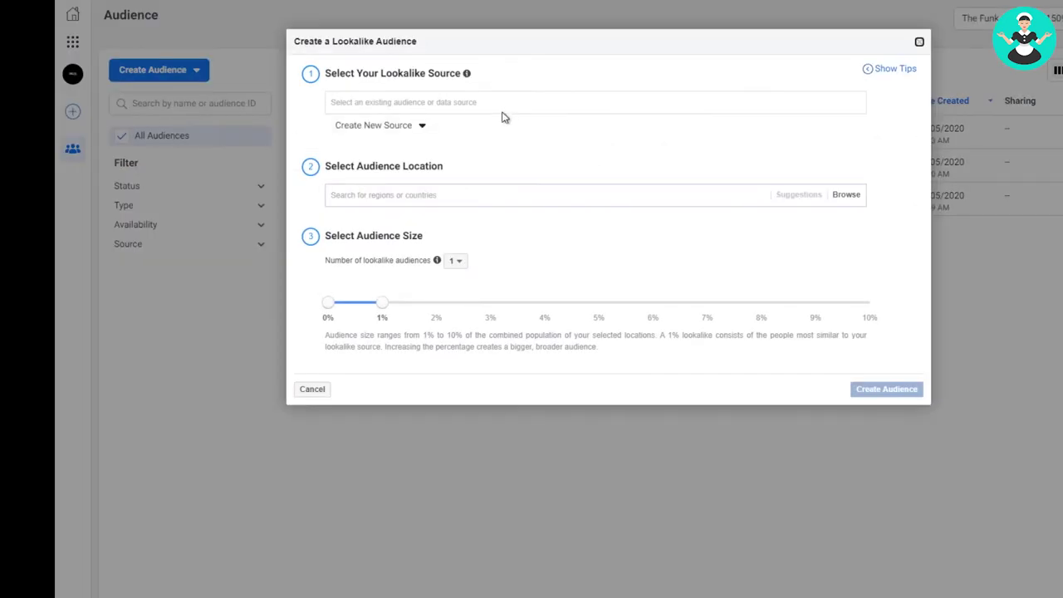
click(432, 101)
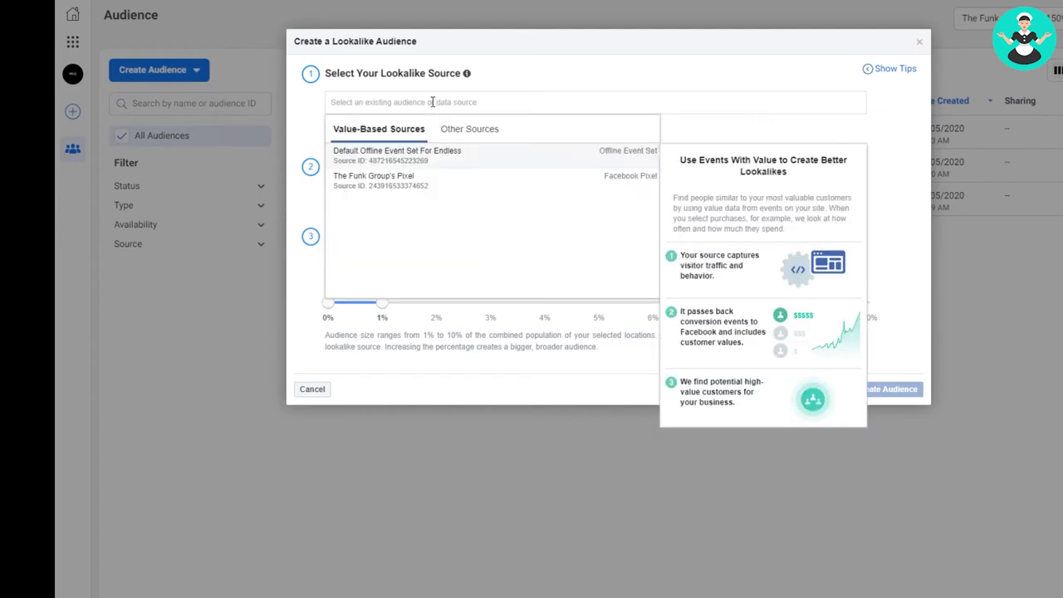
click(447, 132)
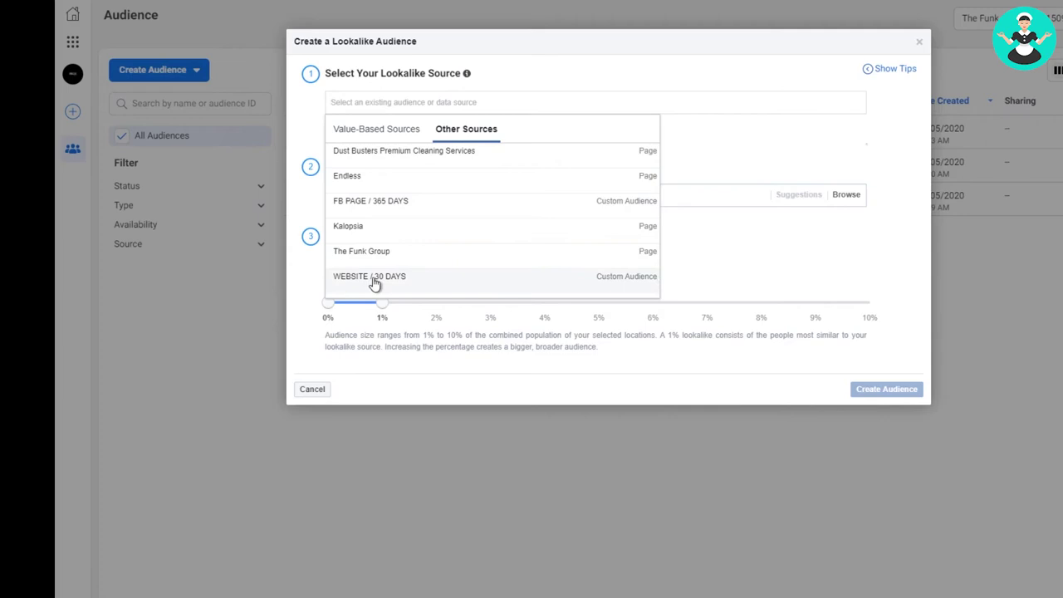
click(391, 281)
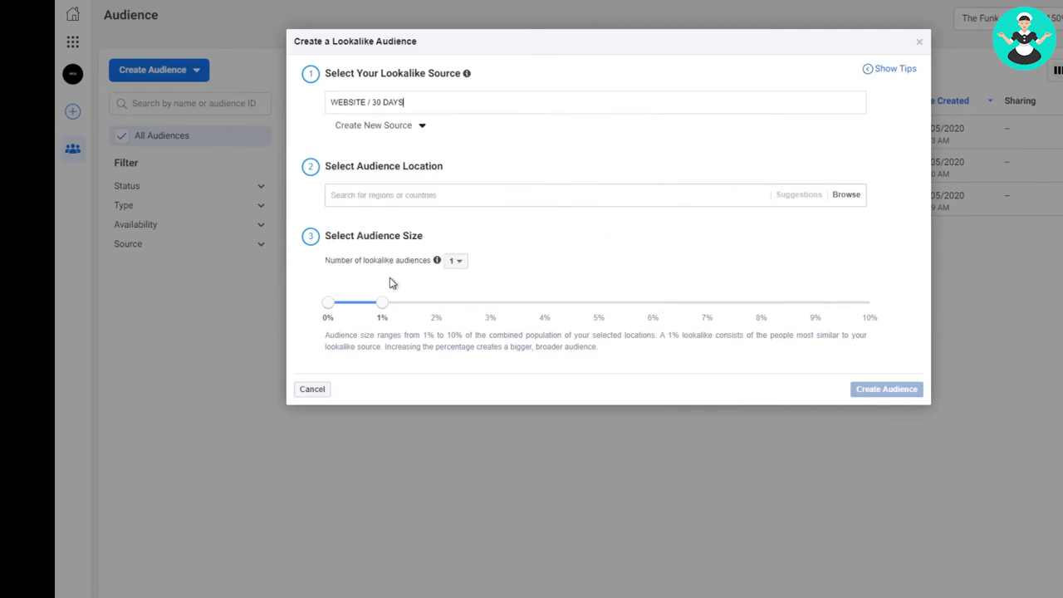
- Set the location of the WEBSITE / 30 DAYS lookalike audience to United States and close the location list
click(419, 194)
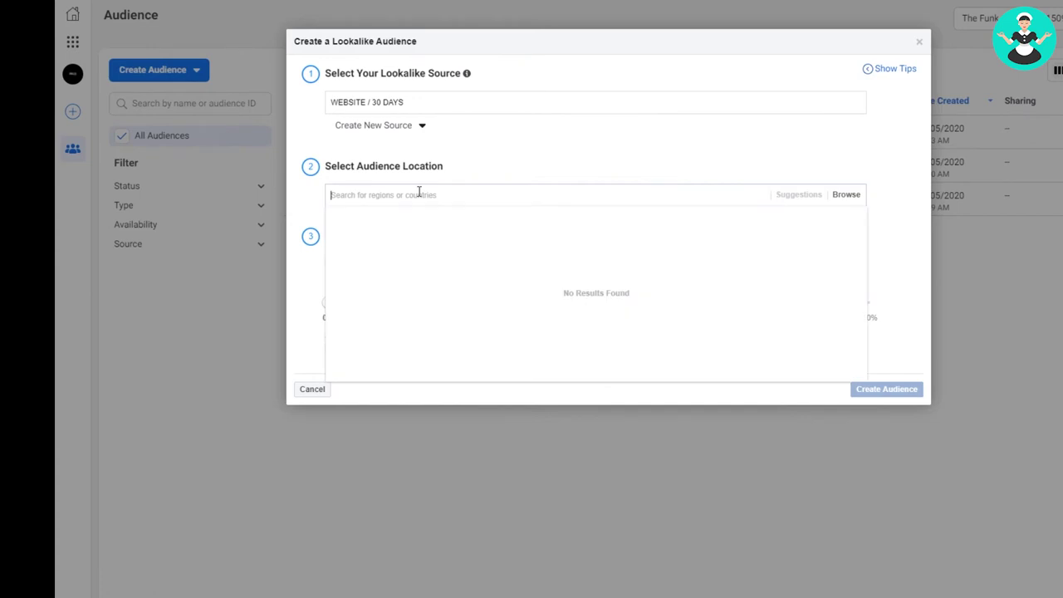
text(UNITED)
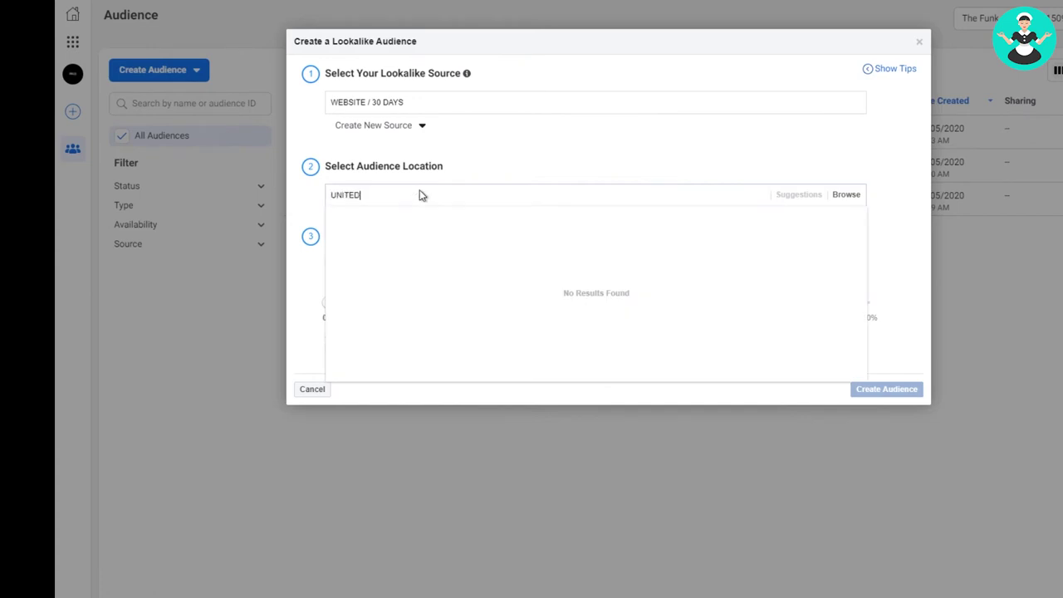
click(400, 259)
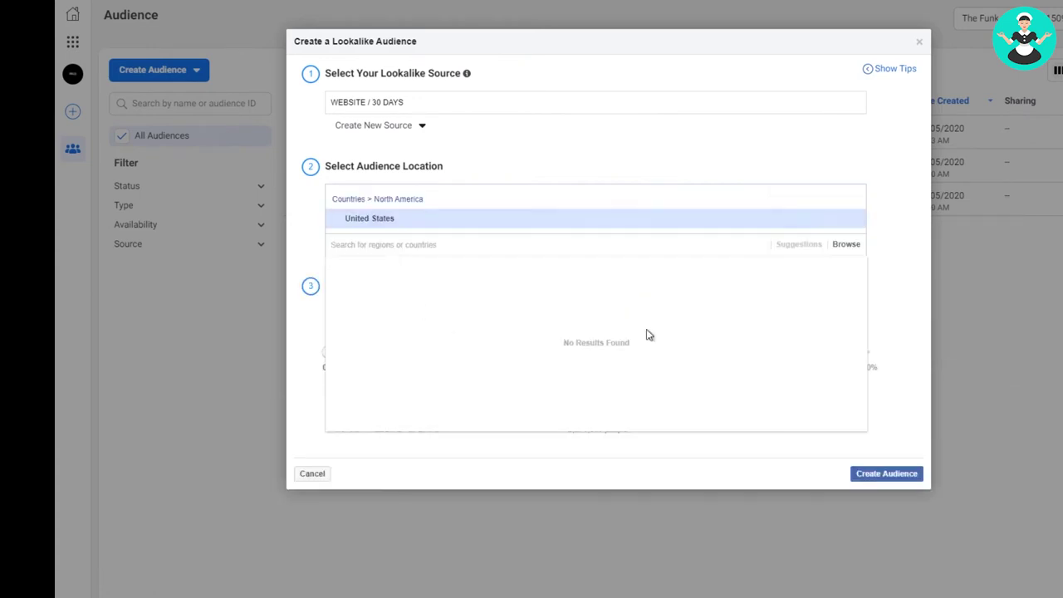
click(888, 276)
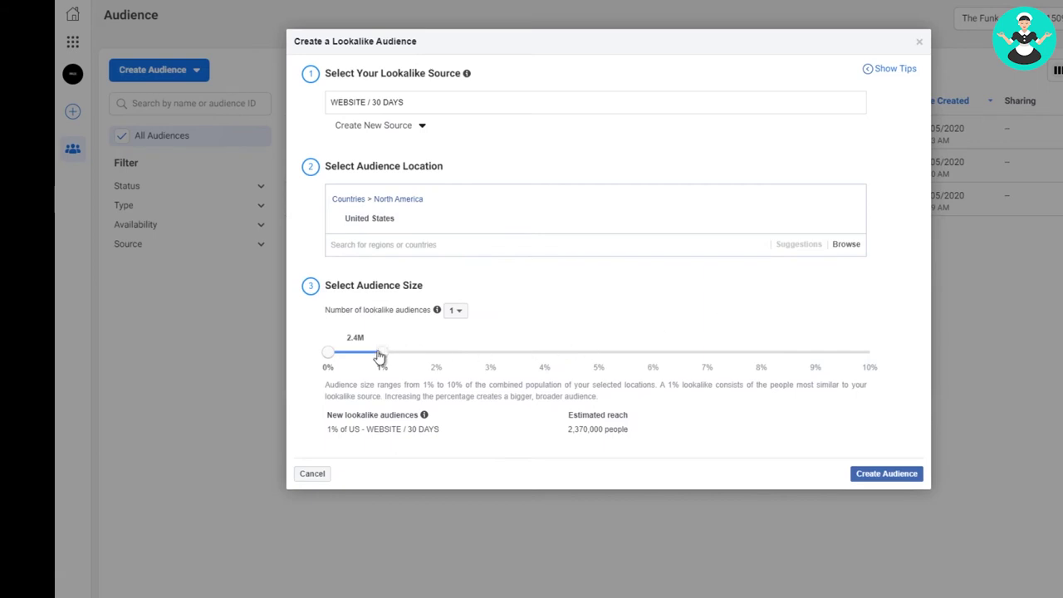
- Set the audience size range to 1% to 2% and create the website lookalike audience
drag(381, 355, 428, 361)
drag(330, 353, 378, 354)
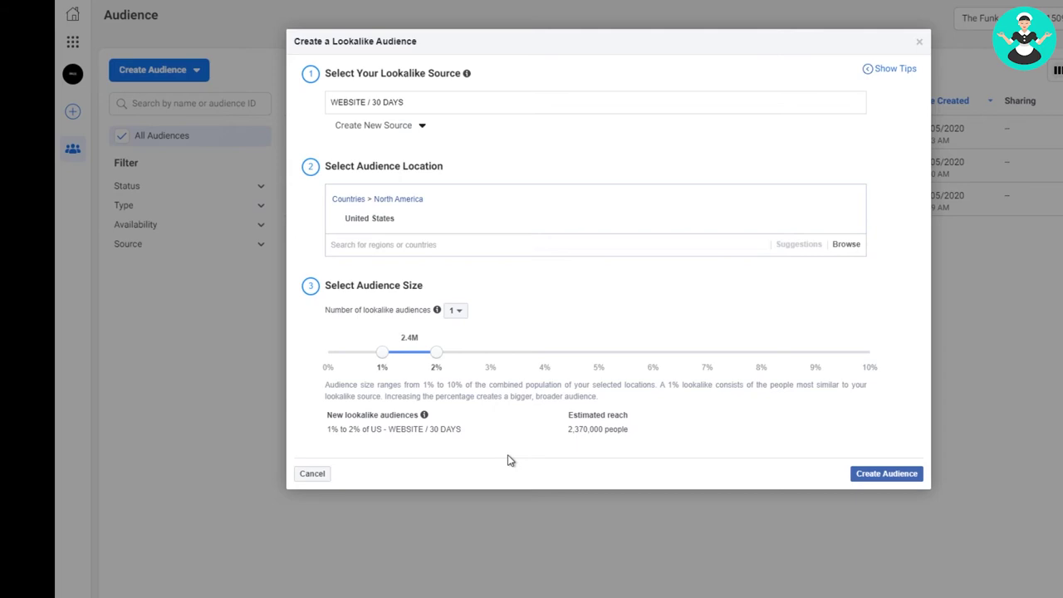
click(901, 477)
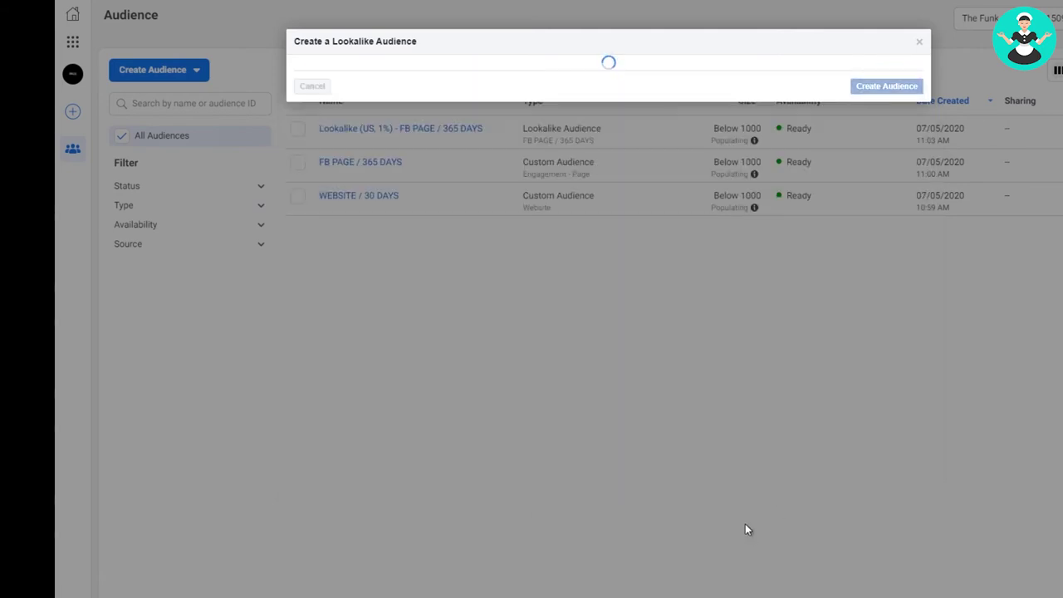